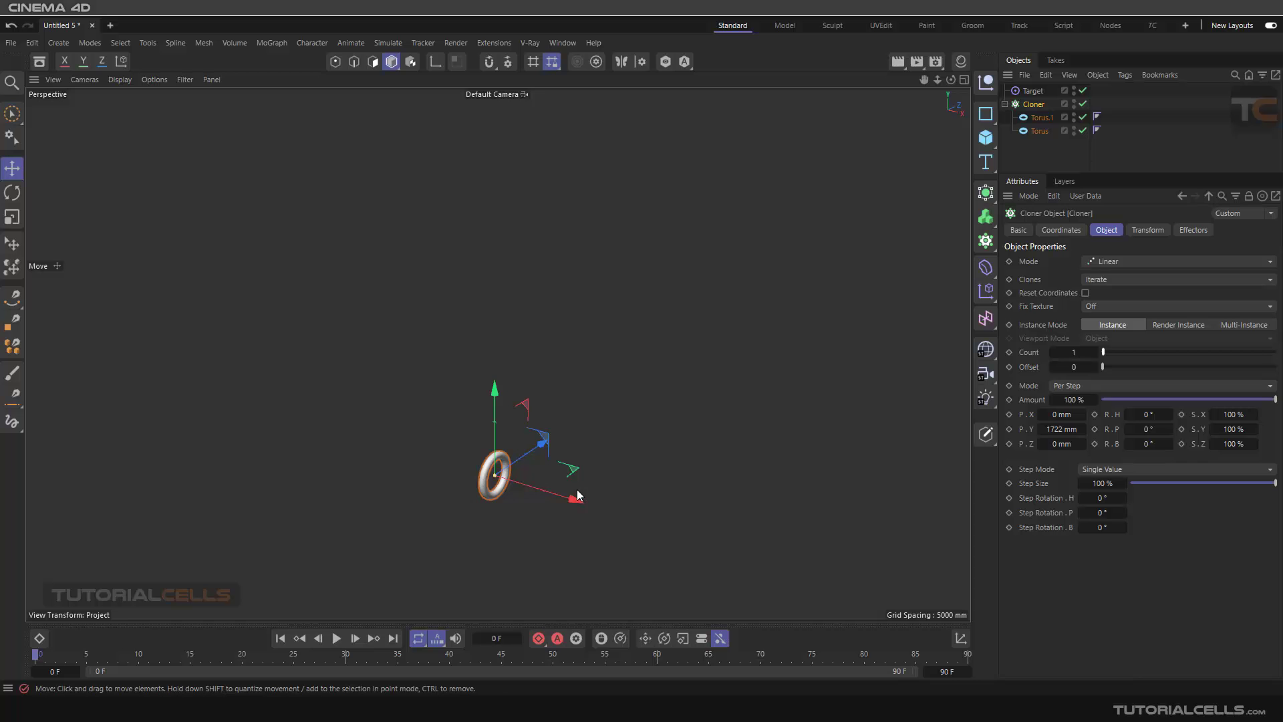
# Increase the chain cloner's count to 12 and select the Target effector
pyautogui.keyDown('alt'); pyautogui.moveTo(548, 480); pyautogui.dragTo(506, 474); pyautogui.keyUp('alt')
pyautogui.scroll(2, 506, 474)
pyautogui.keyDown('alt'); pyautogui.moveTo(510, 475); pyautogui.dragTo(552, 473, button='middle'); pyautogui.keyUp('alt')
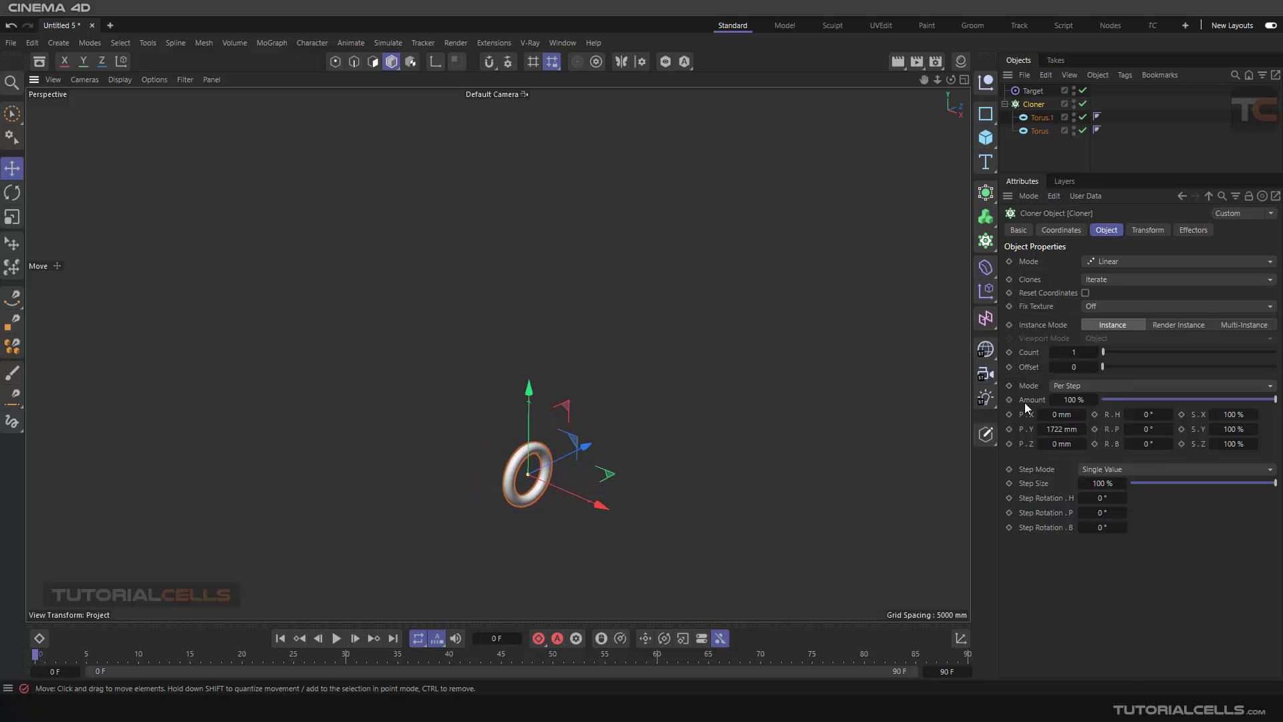
pyautogui.moveTo(1104, 352); pyautogui.dragTo(1122, 353)
pyautogui.moveTo(771, 372)
pyautogui.keyDown('alt'); pyautogui.mouseDown()
pyautogui.moveTo(542, 346)
pyautogui.moveTo(690, 332)
pyautogui.moveTo(799, 381)
pyautogui.moveTo(767, 363)
pyautogui.mouseUp(); pyautogui.keyUp('alt')
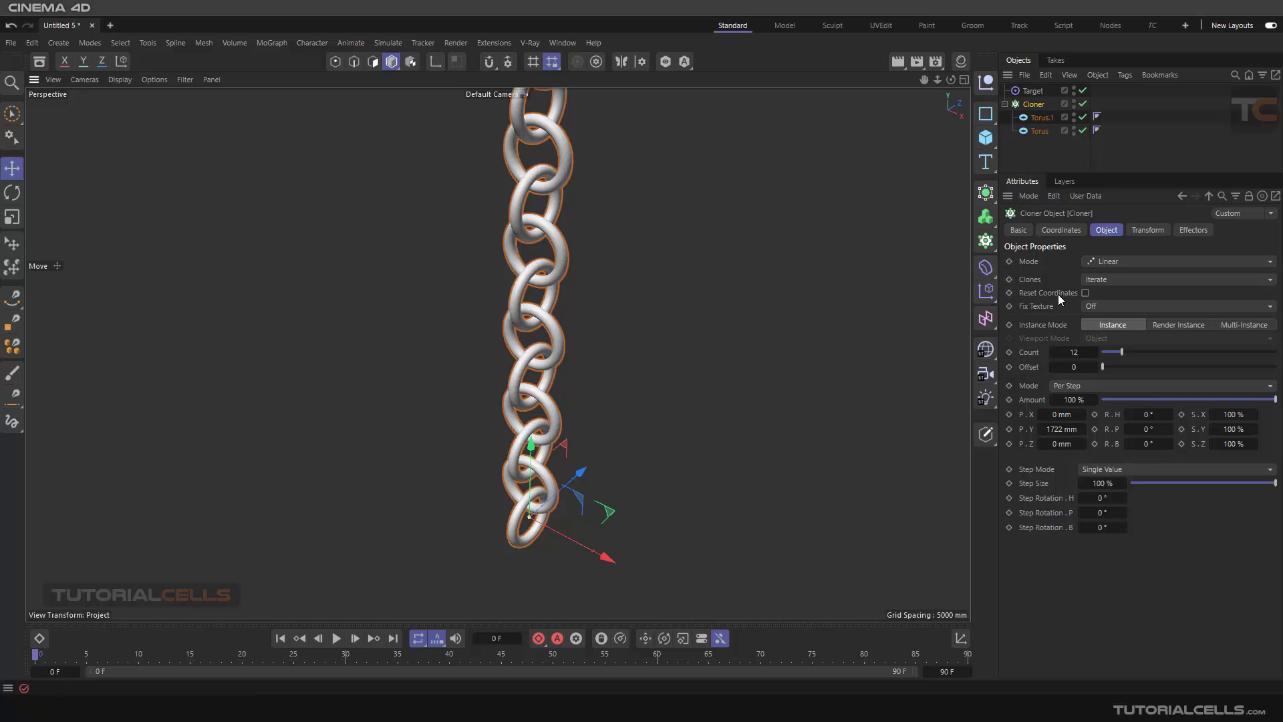
pyautogui.click(1029, 91)
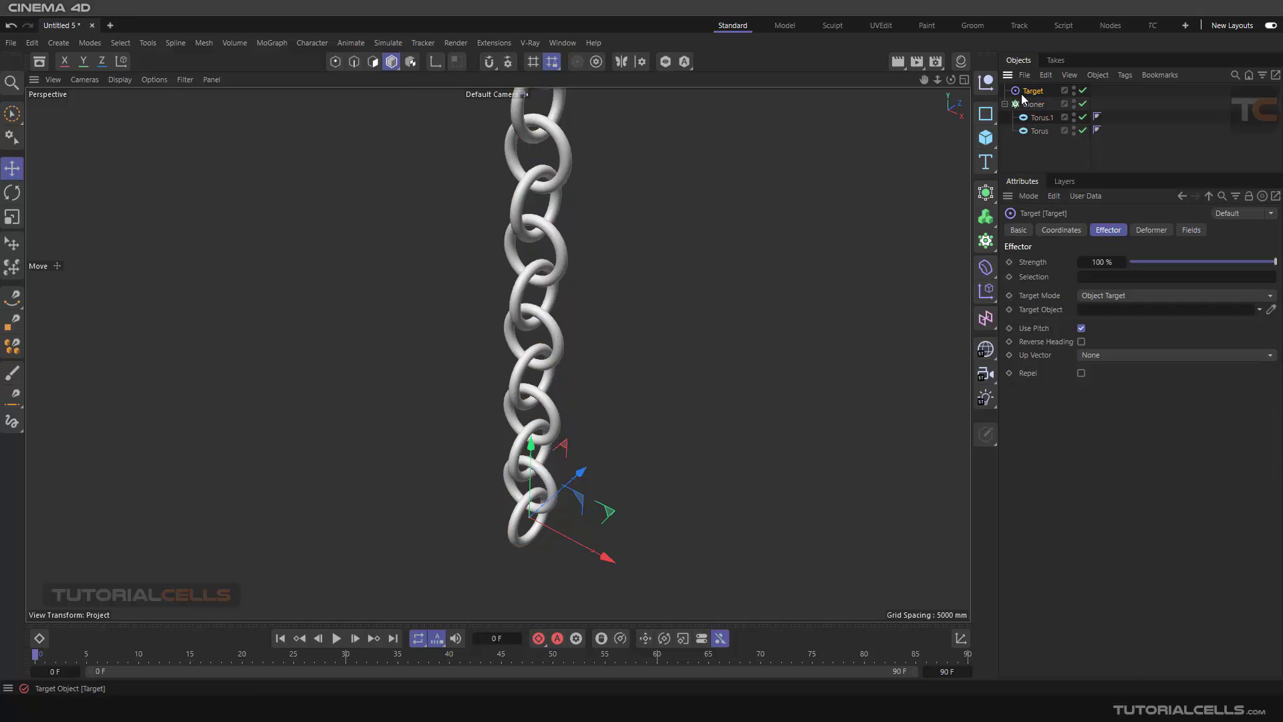
pyautogui.keyDown('alt'); pyautogui.moveTo(696, 253); pyautogui.dragTo(378, 580); pyautogui.keyUp('alt')
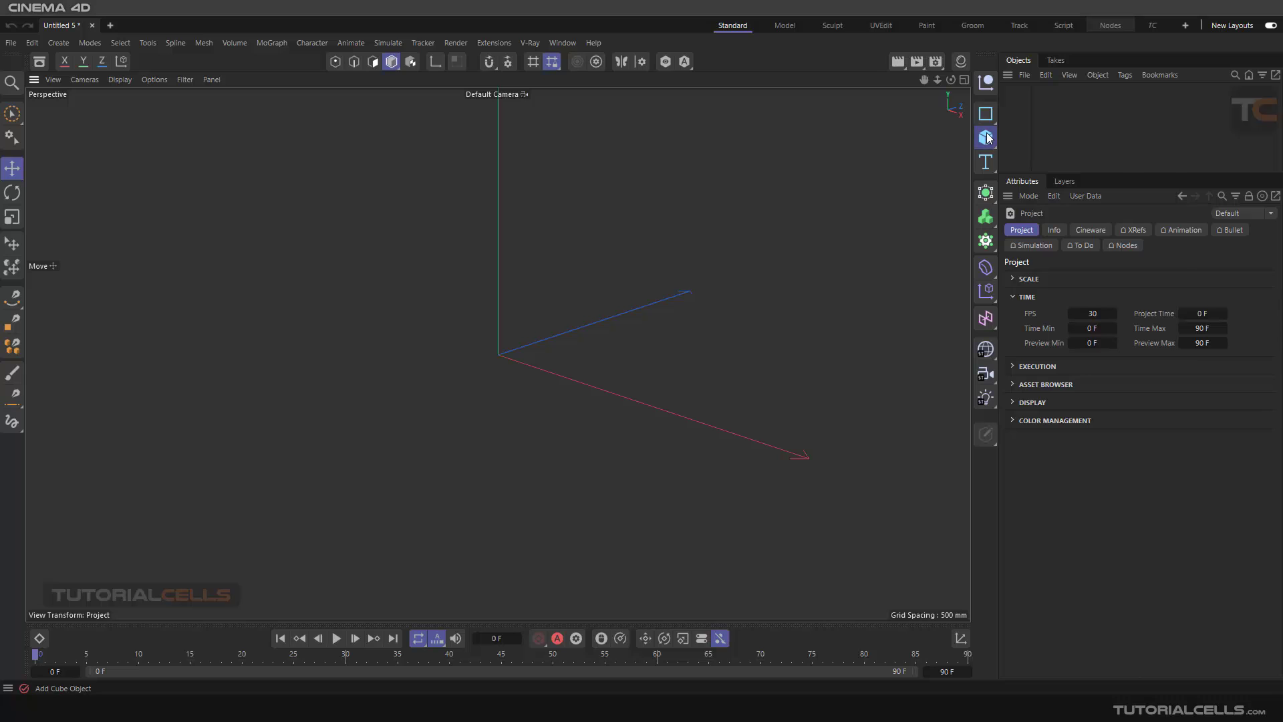
# Add a torus with a ring radius of about 1117 mm and a pipe radius of about 200 mm
pyautogui.click(987, 137)
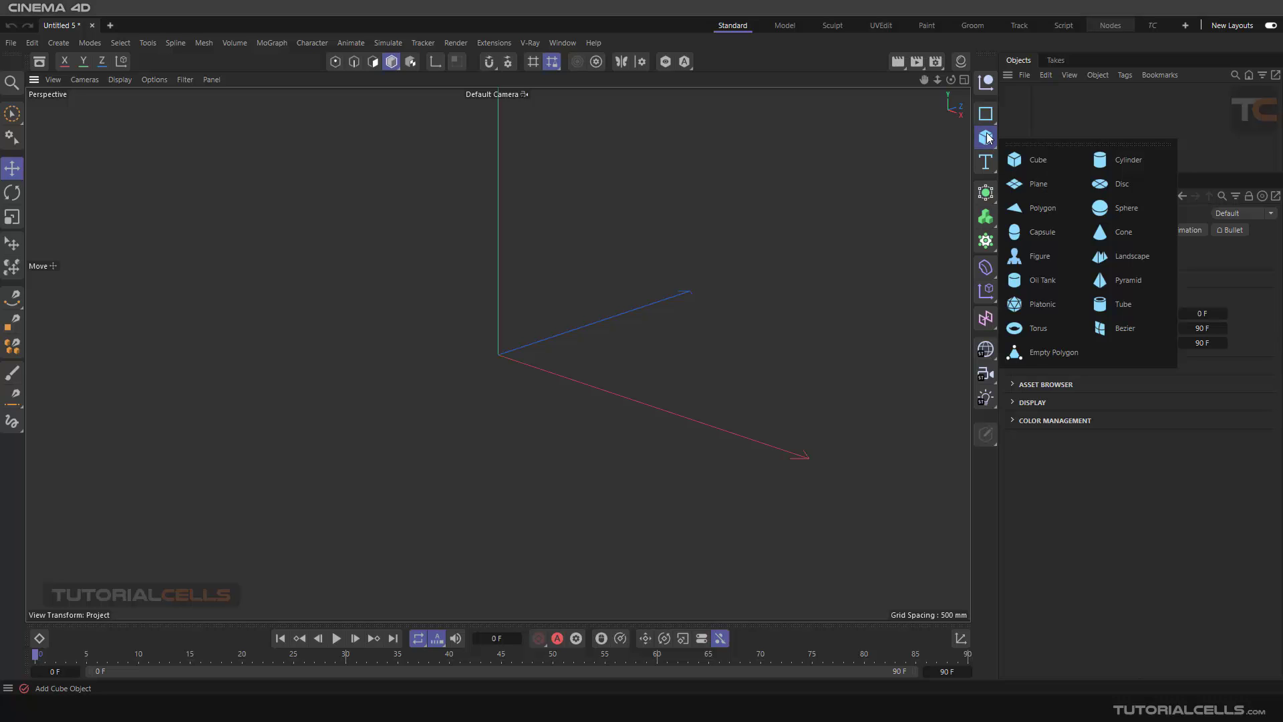
pyautogui.click(1024, 334)
pyautogui.keyDown('alt'); pyautogui.moveTo(476, 319); pyautogui.dragTo(612, 403); pyautogui.keyUp('alt')
pyautogui.keyDown('alt'); pyautogui.moveTo(555, 360); pyautogui.dragTo(529, 300); pyautogui.keyUp('alt')
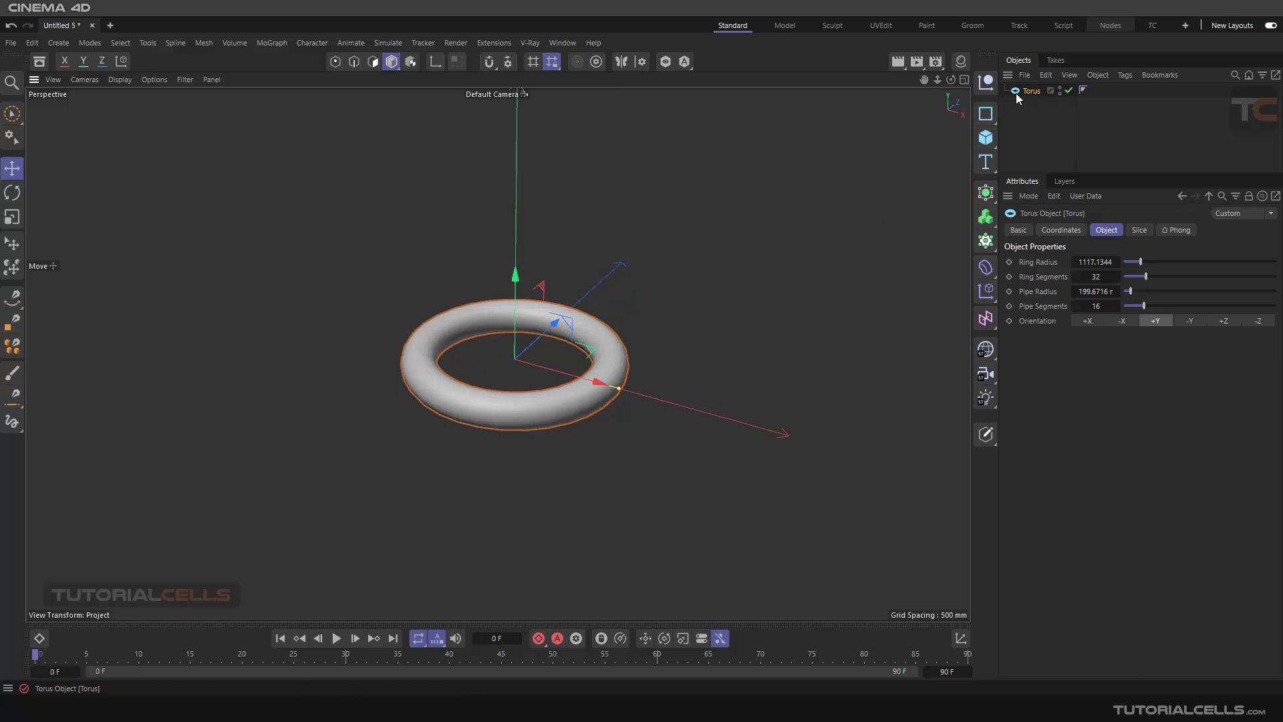
# Duplicate the torus and rotate the copy about 90° so it stands upright through the original ring
pyautogui.keyDown('ctrl'); pyautogui.moveTo(1022, 99); pyautogui.dragTo(1025, 104); pyautogui.keyUp('ctrl')
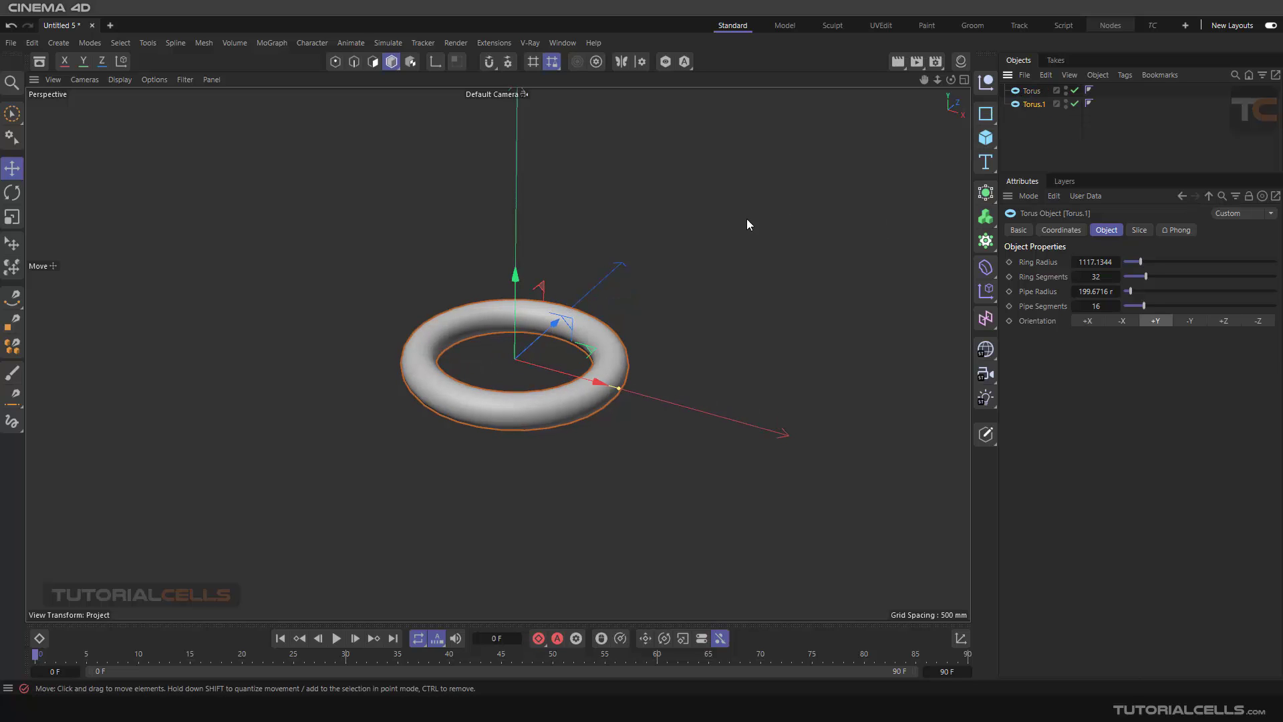
pyautogui.click(13, 193)
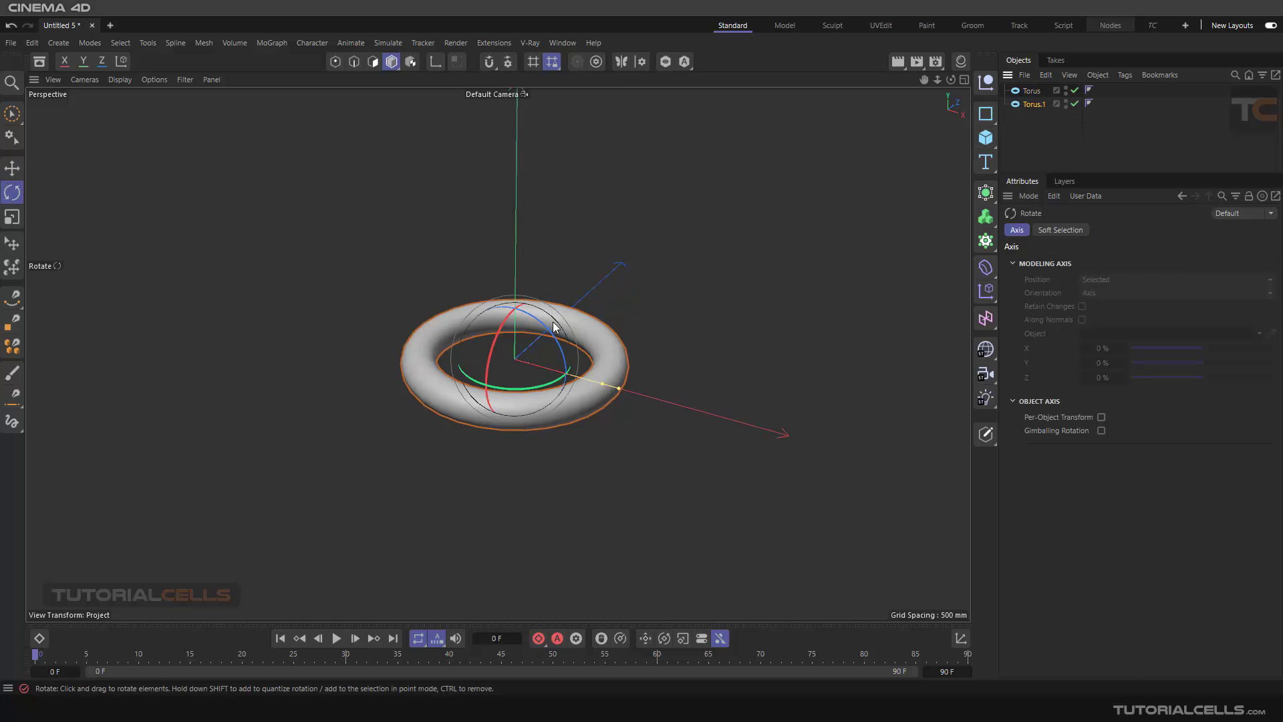
pyautogui.moveTo(544, 328); pyautogui.dragTo(562, 394)
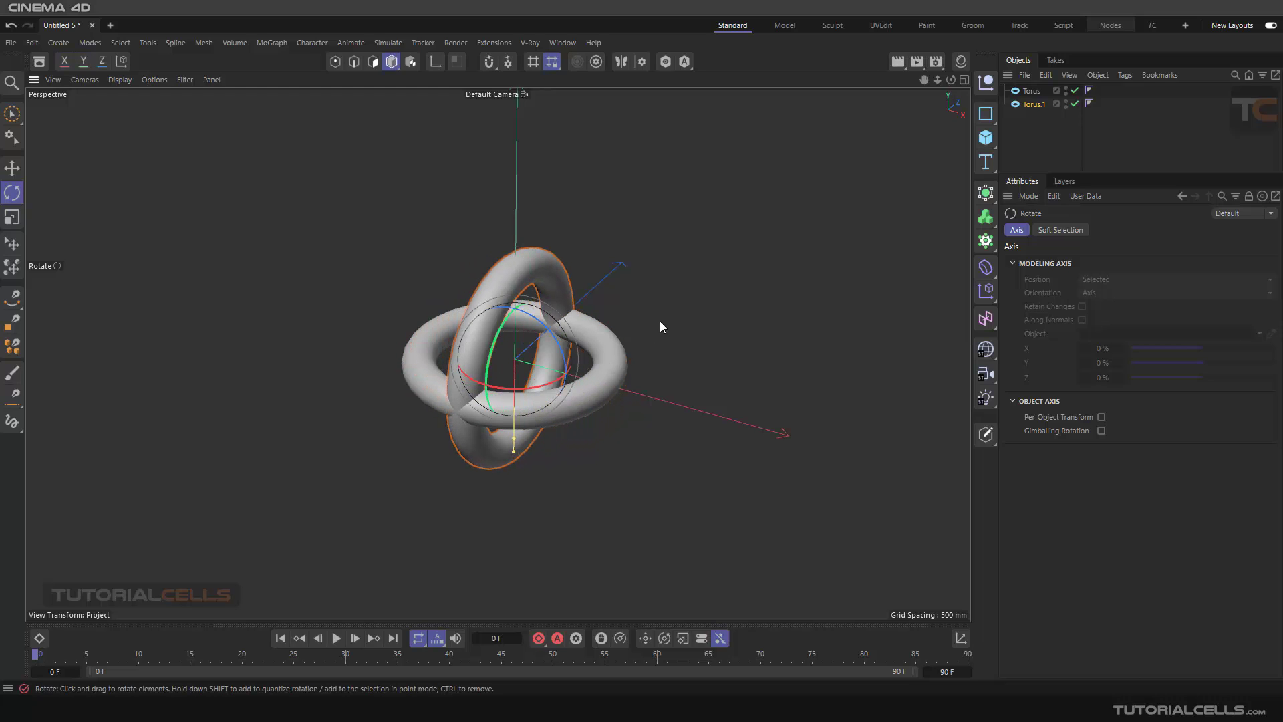
pyautogui.keyDown('alt'); pyautogui.moveTo(610, 309); pyautogui.dragTo(647, 312); pyautogui.keyUp('alt')
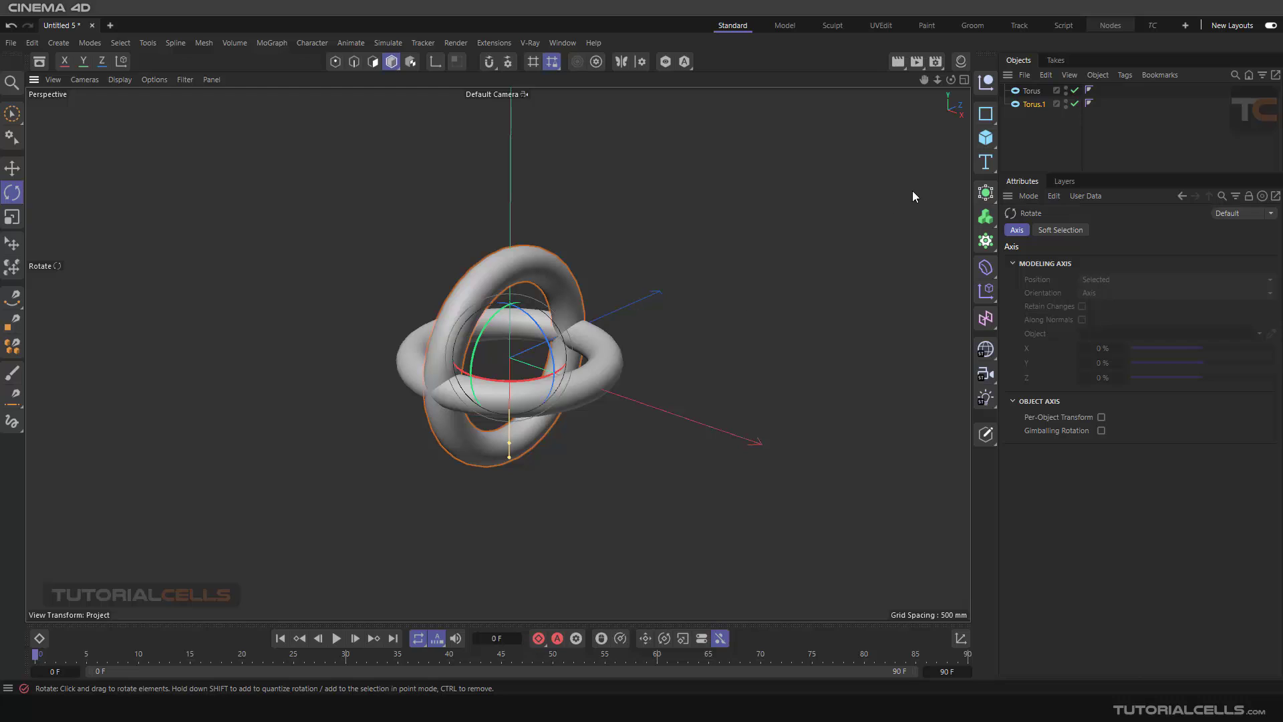
pyautogui.click(1037, 166)
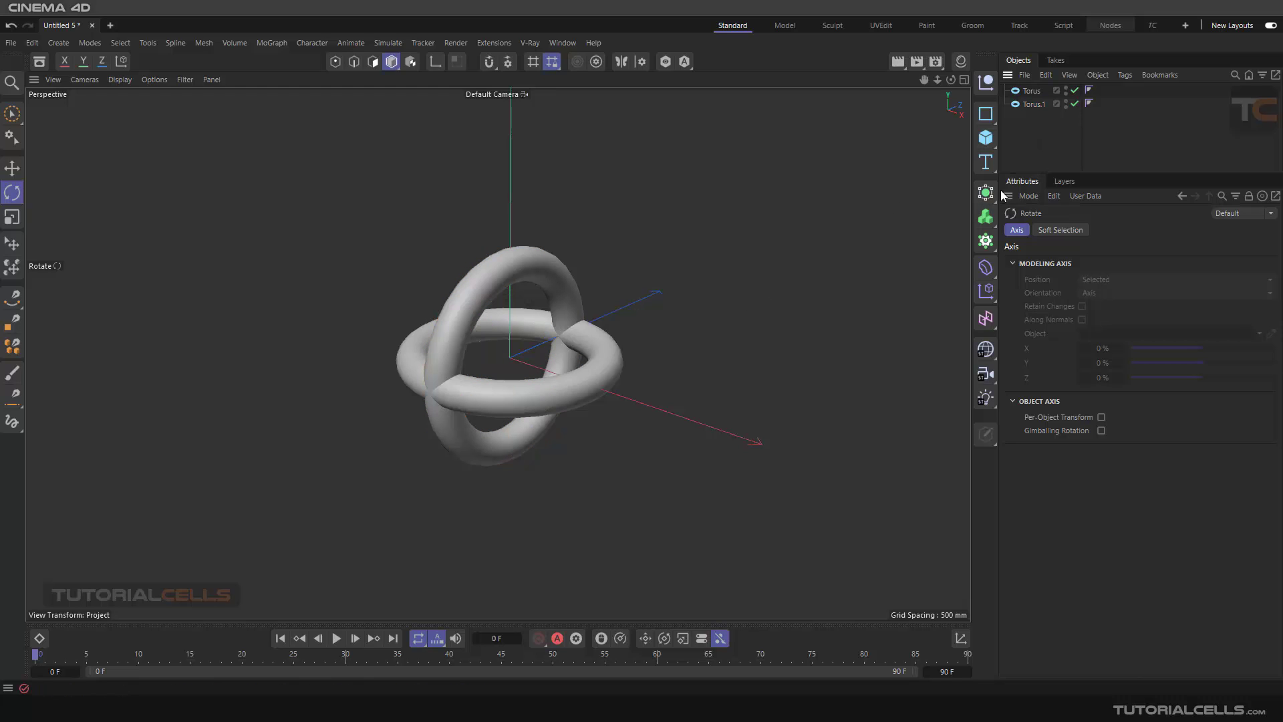
# Add a Cloner and make both toruses its children
pyautogui.click(985, 241)
pyautogui.moveTo(1025, 117)
pyautogui.mouseDown()
pyautogui.moveTo(1017, 104)
pyautogui.moveTo(1036, 86)
pyautogui.moveTo(1032, 117)
pyautogui.mouseUp()
pyautogui.scroll(-5, 564, 330)
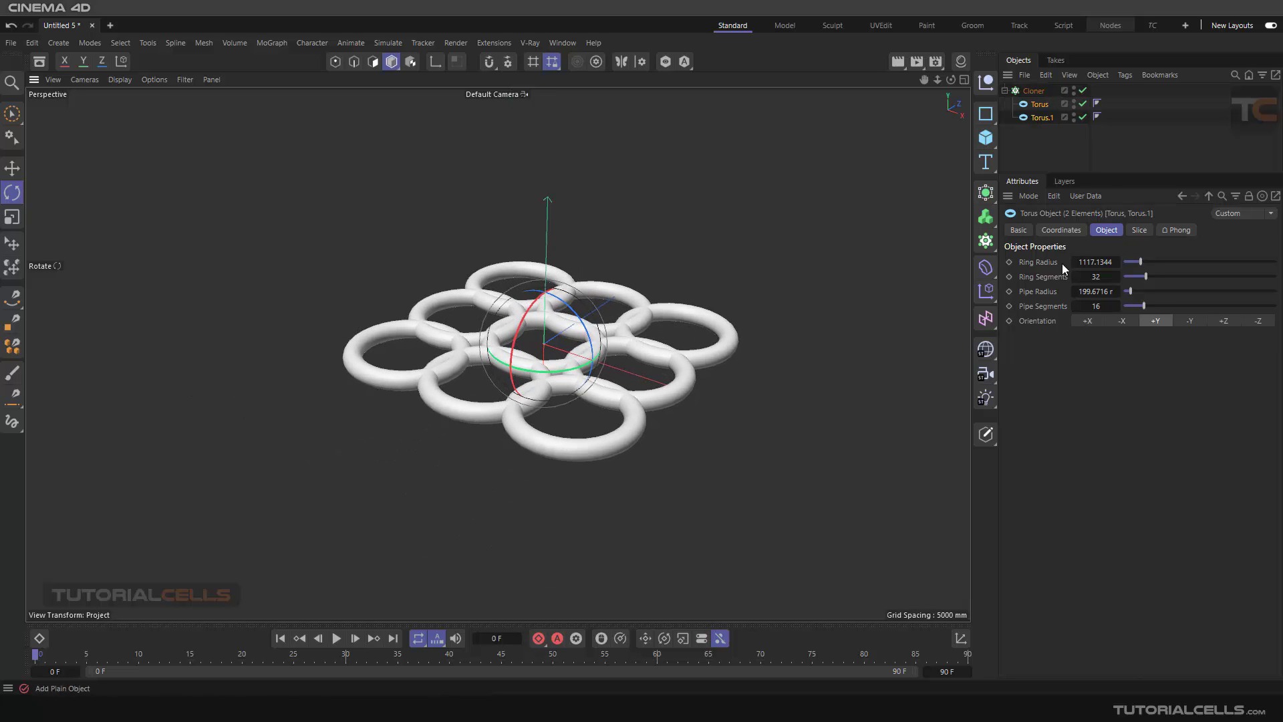
# Change the Cloner's mode to Linear
pyautogui.click(1033, 91)
pyautogui.click(1099, 259)
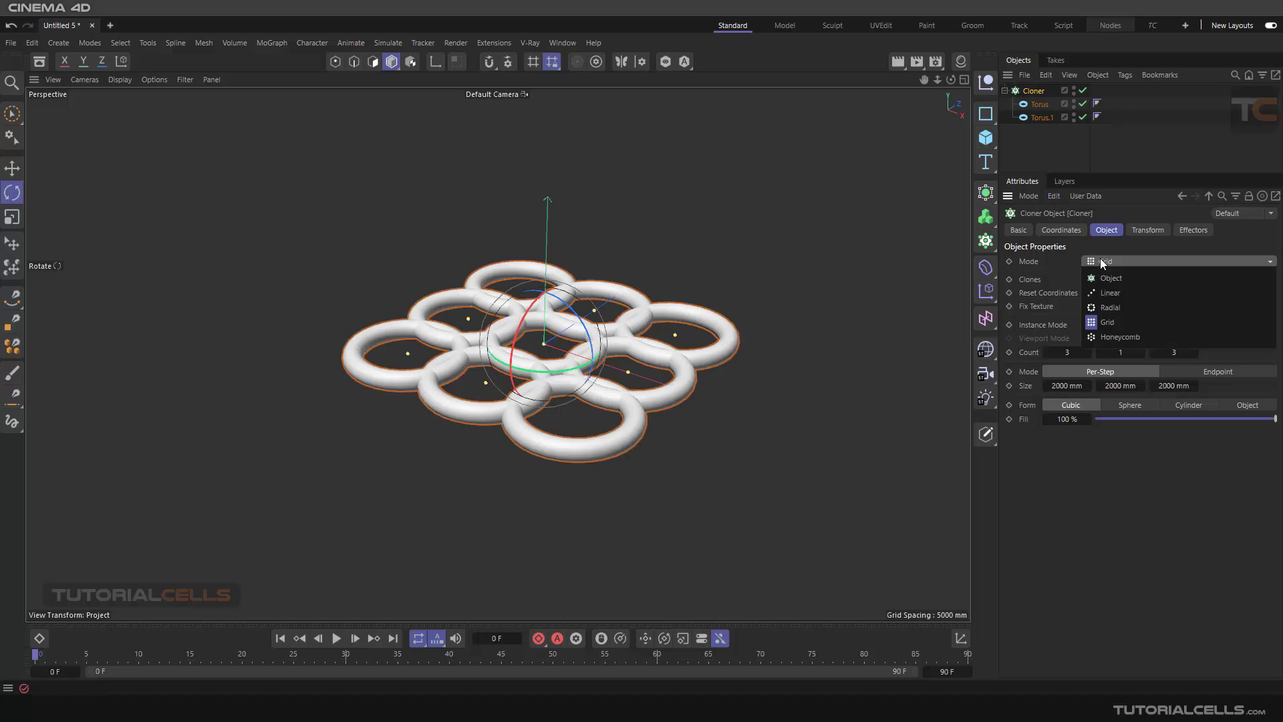
pyautogui.click(1106, 285)
pyautogui.keyDown('alt'); pyautogui.moveTo(569, 336); pyautogui.dragTo(563, 292); pyautogui.keyUp('alt')
pyautogui.scroll(4, 579, 335)
pyautogui.scroll(1, 579, 339)
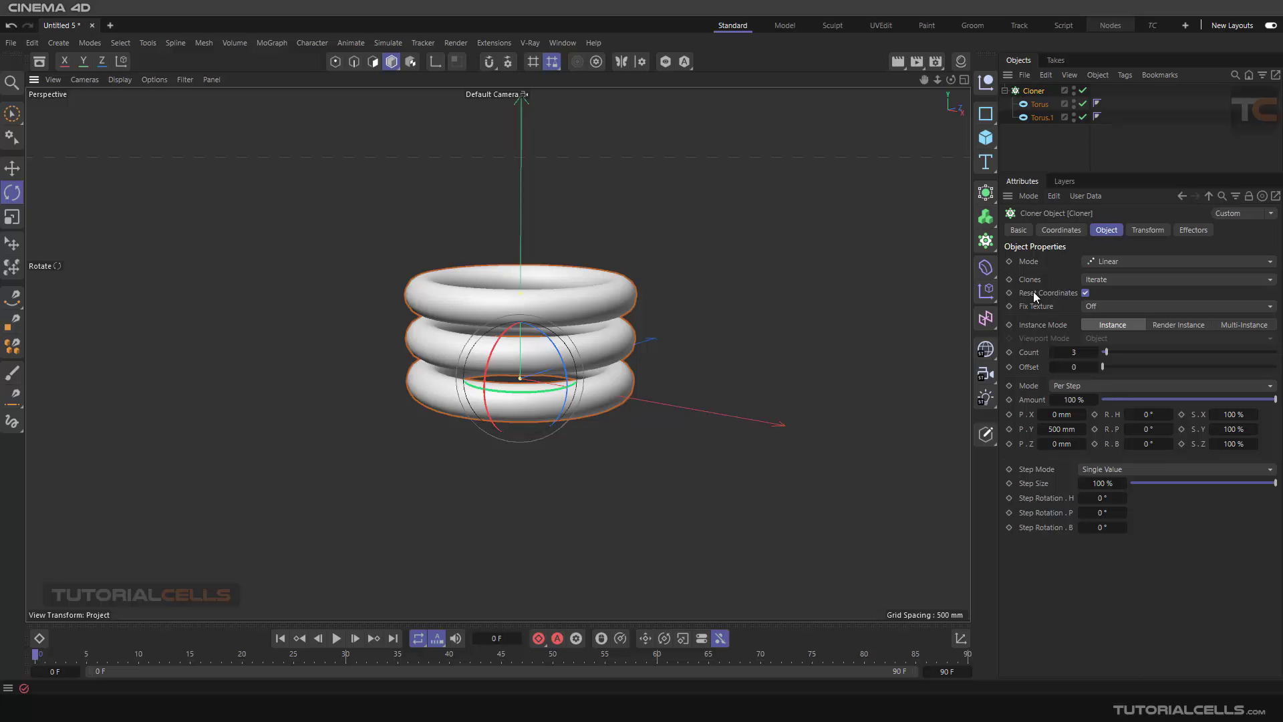
# Turn off Reset Coordinates on the Cloner and set its per-step P.Y spacing to 990 mm
pyautogui.click(1085, 293)
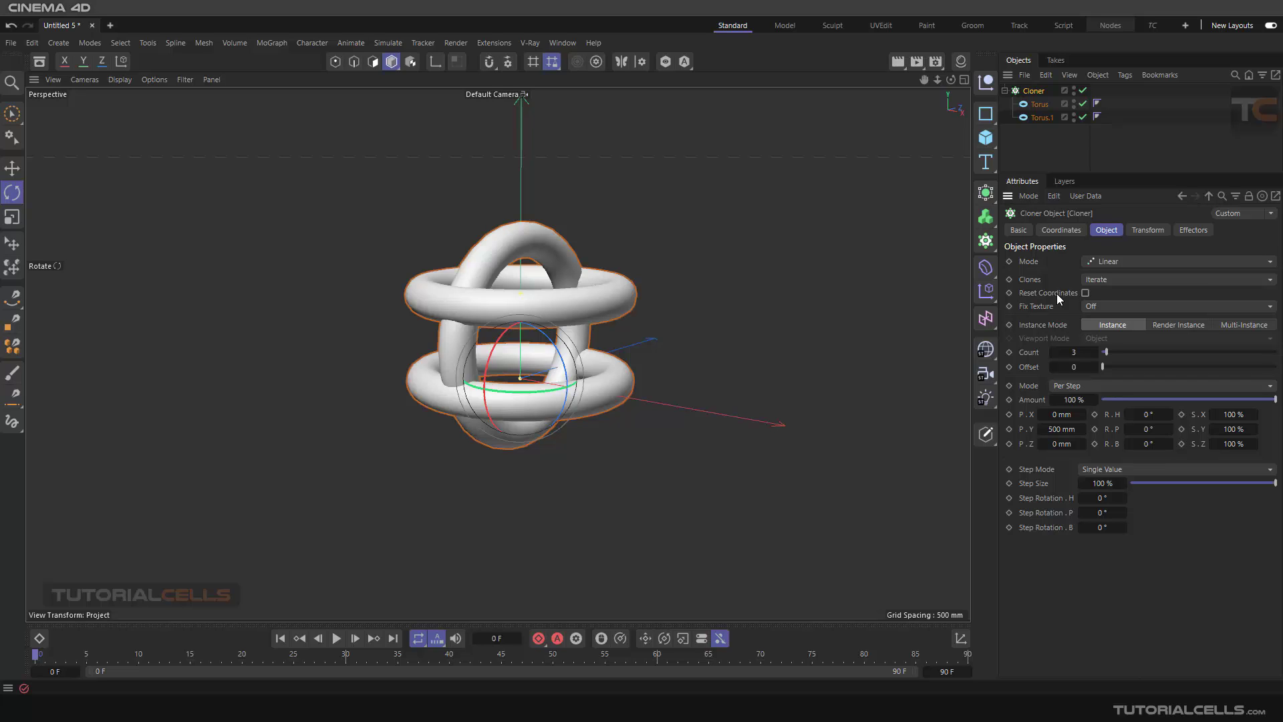
pyautogui.moveTo(1061, 429)
pyautogui.mouseDown()
pyautogui.moveTo(1199, 429)
pyautogui.moveTo(1038, 441)
pyautogui.moveTo(1079, 429)
pyautogui.mouseUp()
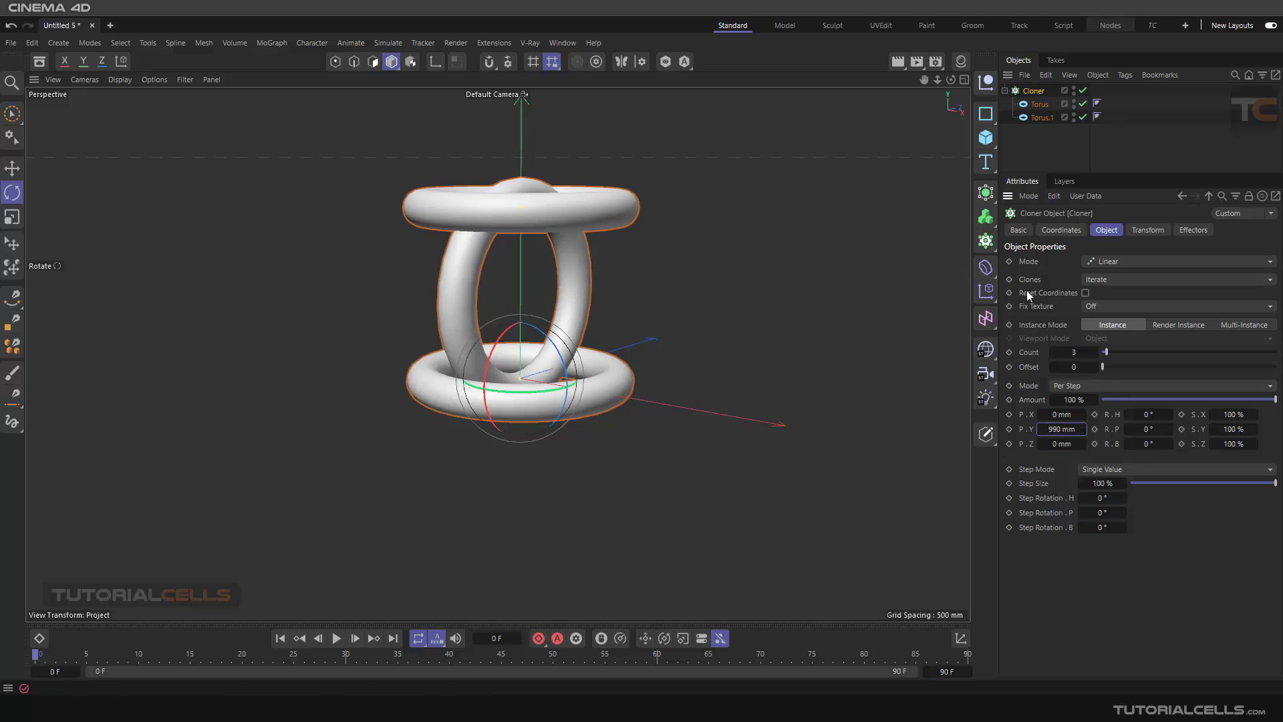
# Compare the rings with Reset Coordinates on and with the Cloner disabled, restoring both settings
pyautogui.click(1085, 293)
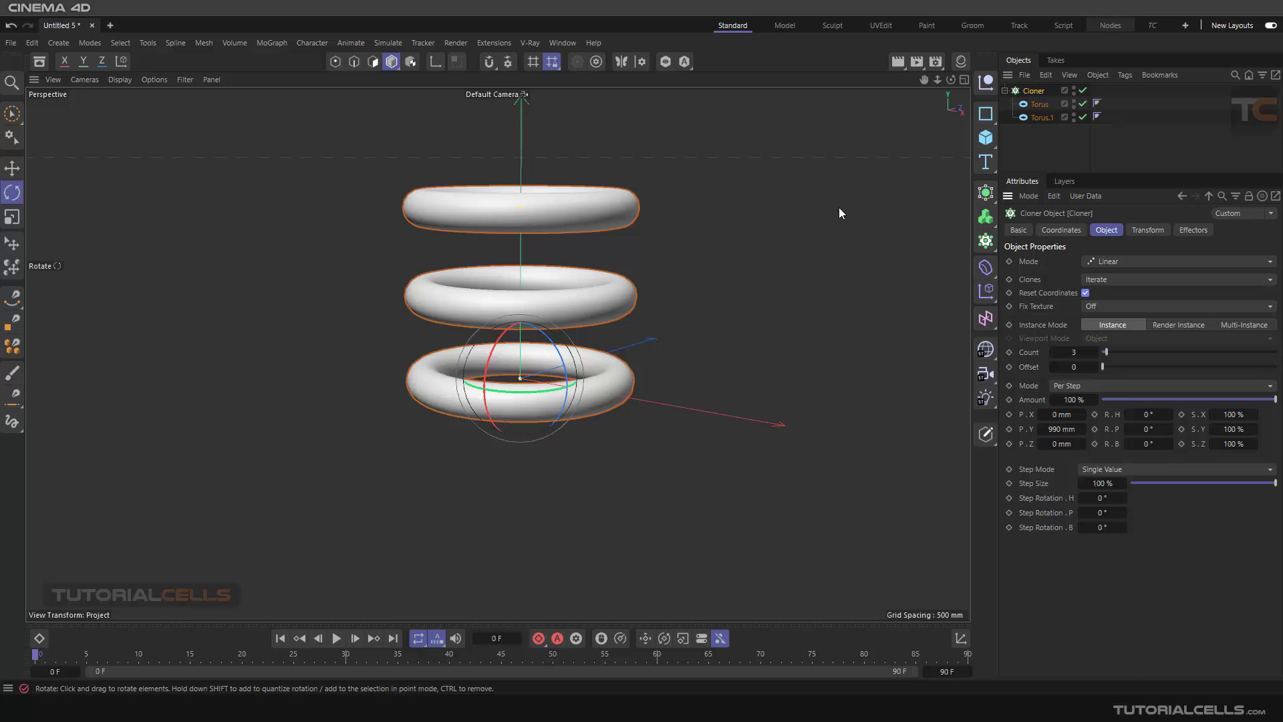
pyautogui.click(1082, 90)
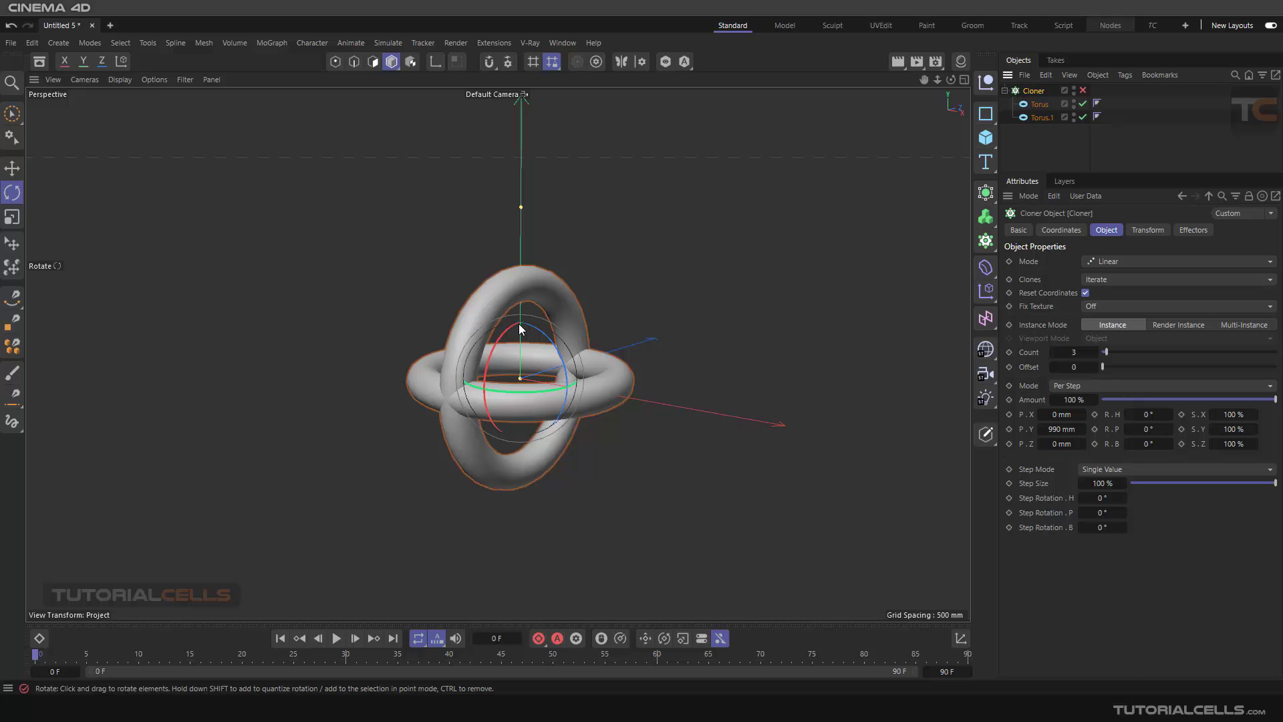
pyautogui.click(1082, 90)
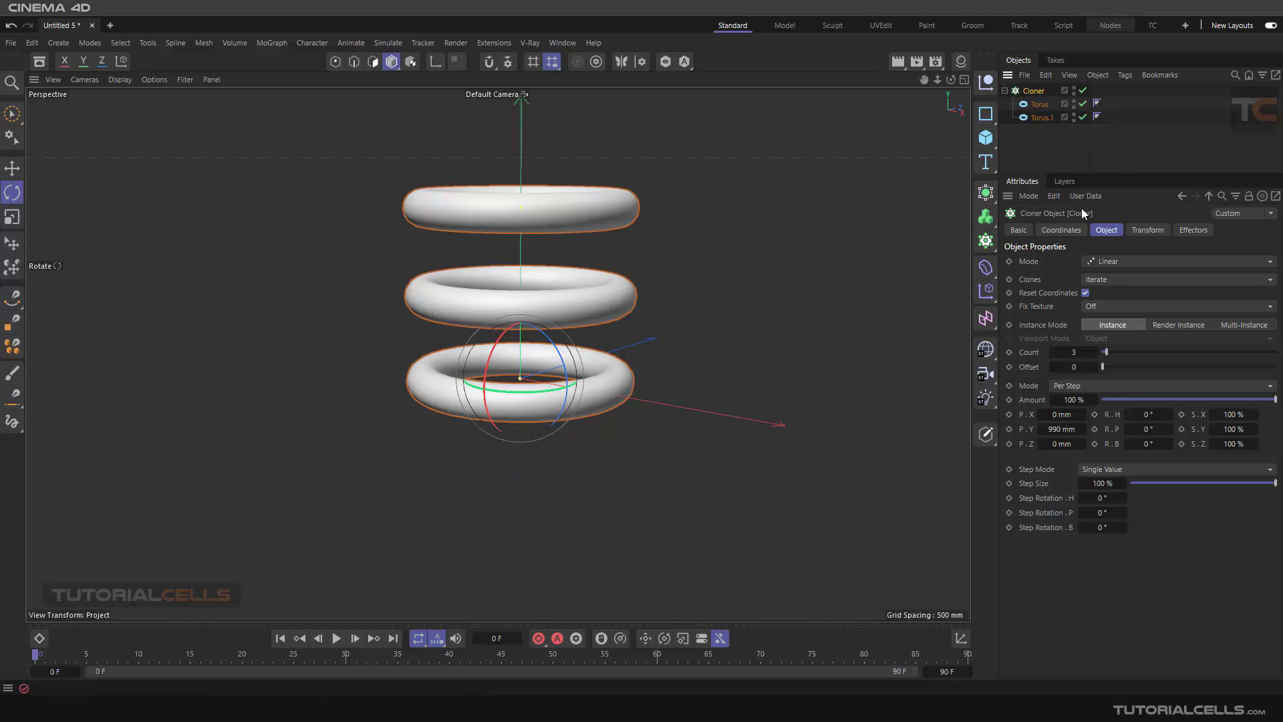
pyautogui.click(1085, 293)
pyautogui.scroll(-5, 542, 312)
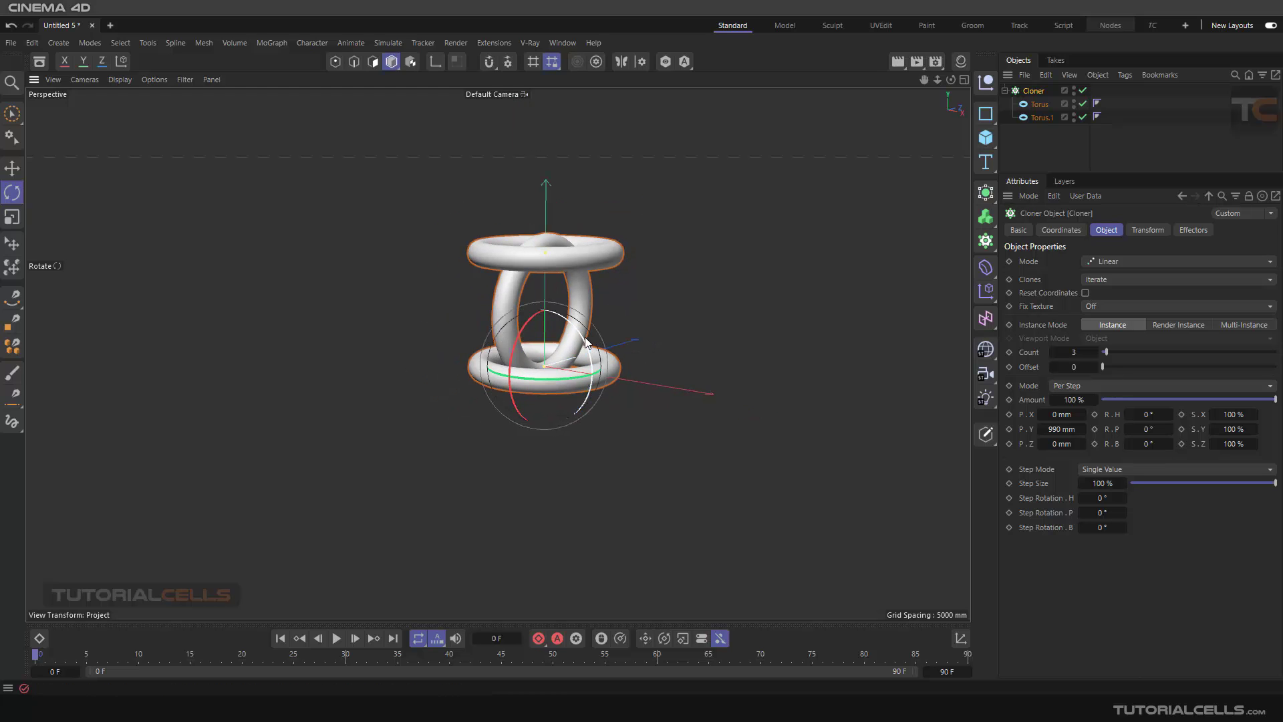
pyautogui.keyDown('alt'); pyautogui.moveTo(541, 308); pyautogui.dragTo(560, 316); pyautogui.keyUp('alt')
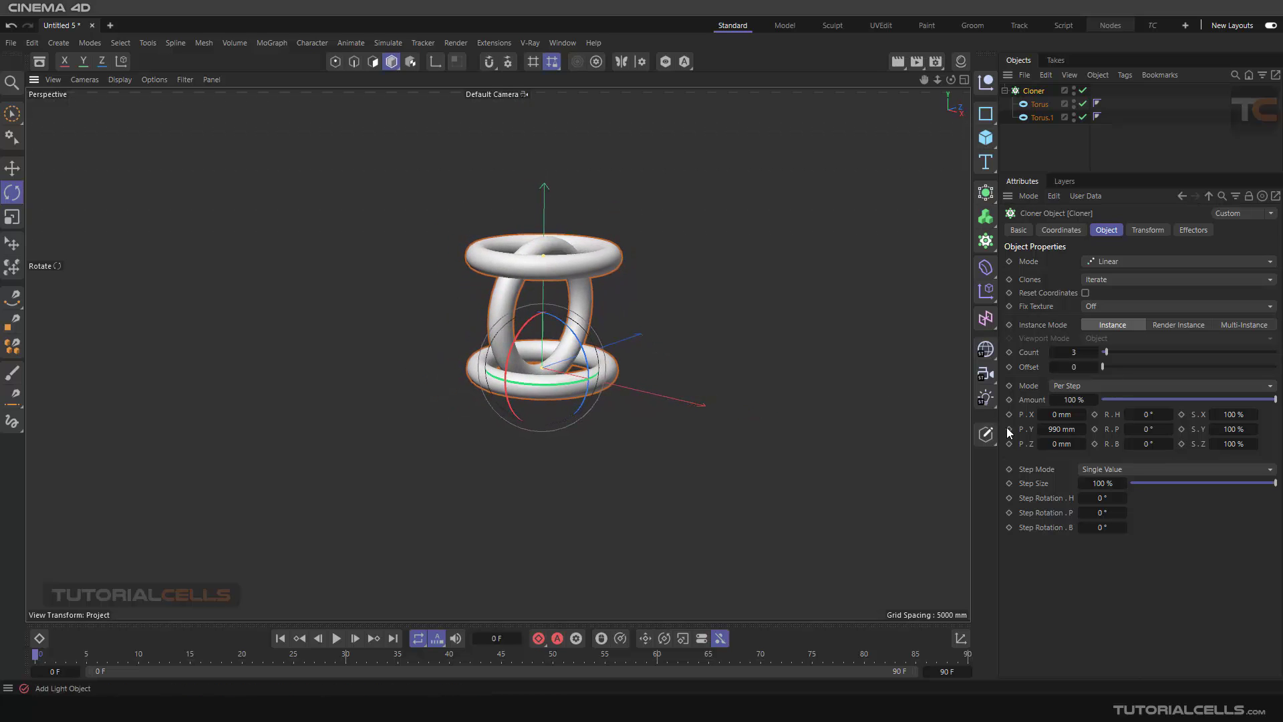
# Set the Cloner's per-step P.Y spacing to 1050 mm and its count to 7
pyautogui.moveTo(1062, 431)
pyautogui.mouseDown()
pyautogui.moveTo(1086, 431)
pyautogui.moveTo(1067, 427)
pyautogui.mouseUp()
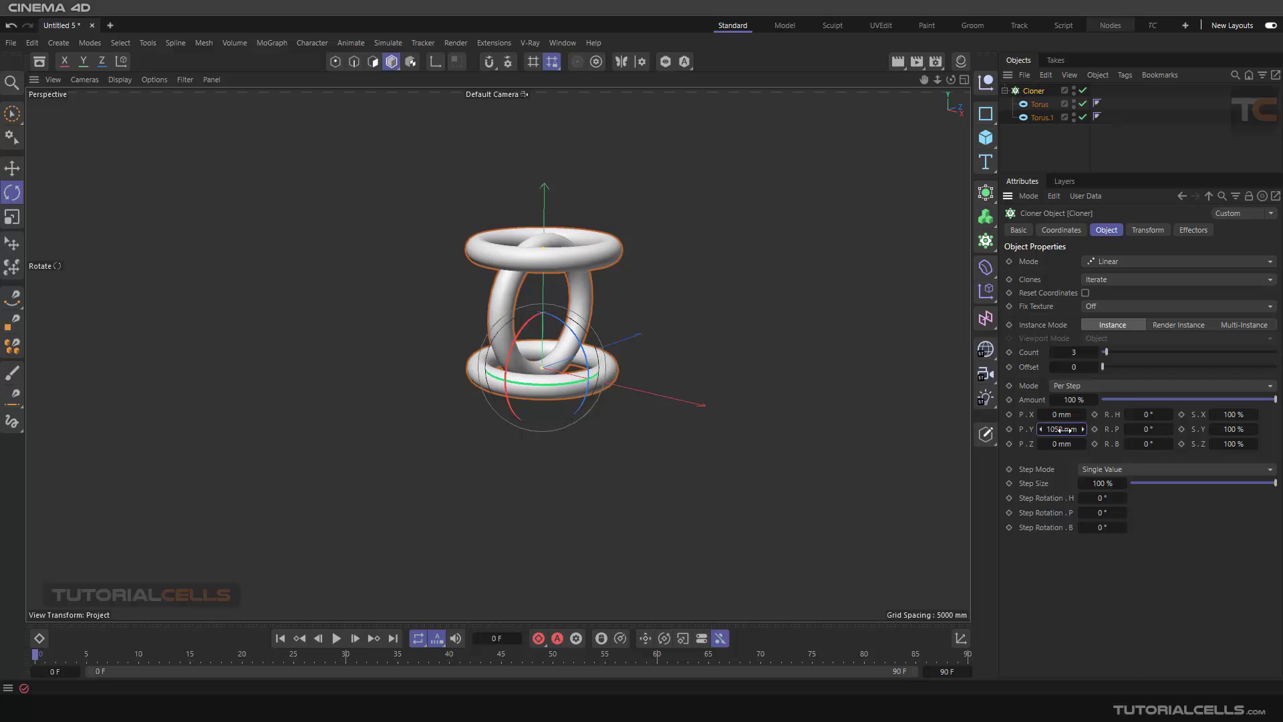
pyautogui.moveTo(1108, 352); pyautogui.dragTo(1113, 352)
pyautogui.scroll(-4, 635, 278)
pyautogui.keyDown('alt'); pyautogui.moveTo(604, 239); pyautogui.dragTo(583, 295, button='middle'); pyautogui.keyUp('alt')
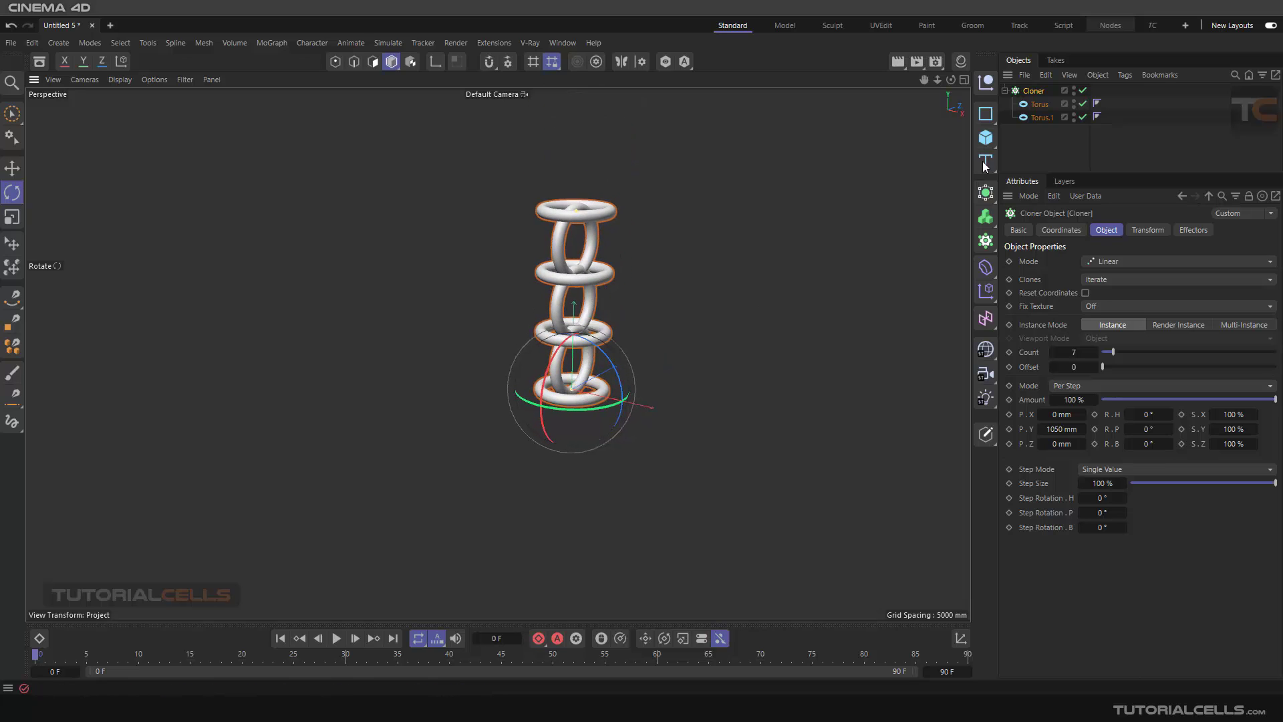
# Move the rotated torus copy above the original torus in the Cloner's hierarchy so it becomes the first clone
pyautogui.click(1038, 117)
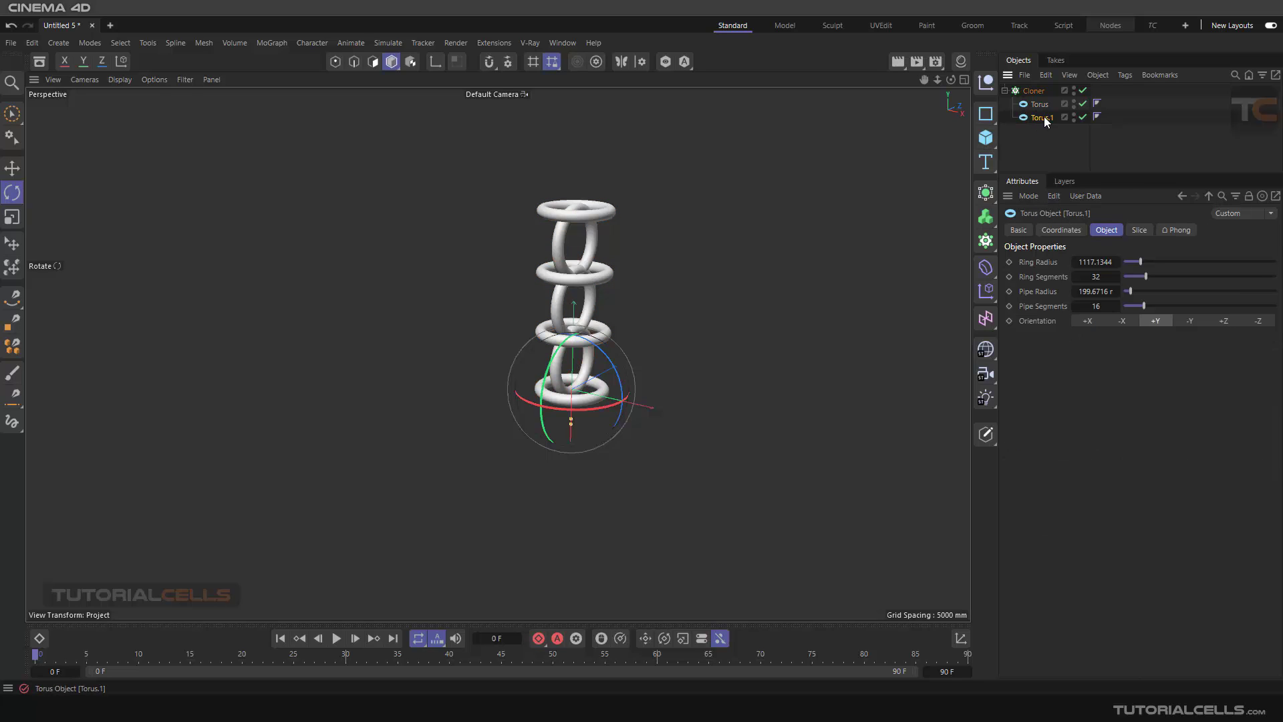
pyautogui.moveTo(1041, 117); pyautogui.dragTo(1039, 98)
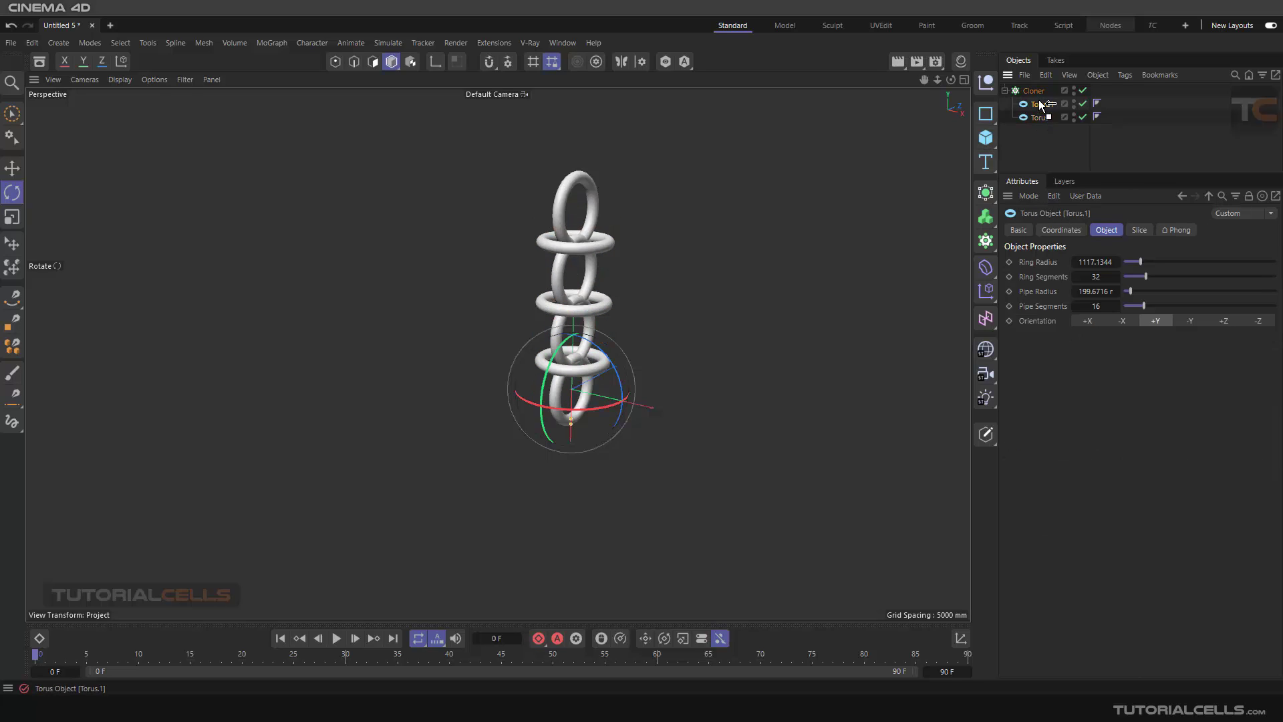
pyautogui.moveTo(591, 283)
pyautogui.keyDown('alt'); pyautogui.mouseDown()
pyautogui.moveTo(515, 281)
pyautogui.moveTo(581, 283)
pyautogui.mouseUp(); pyautogui.keyUp('alt')
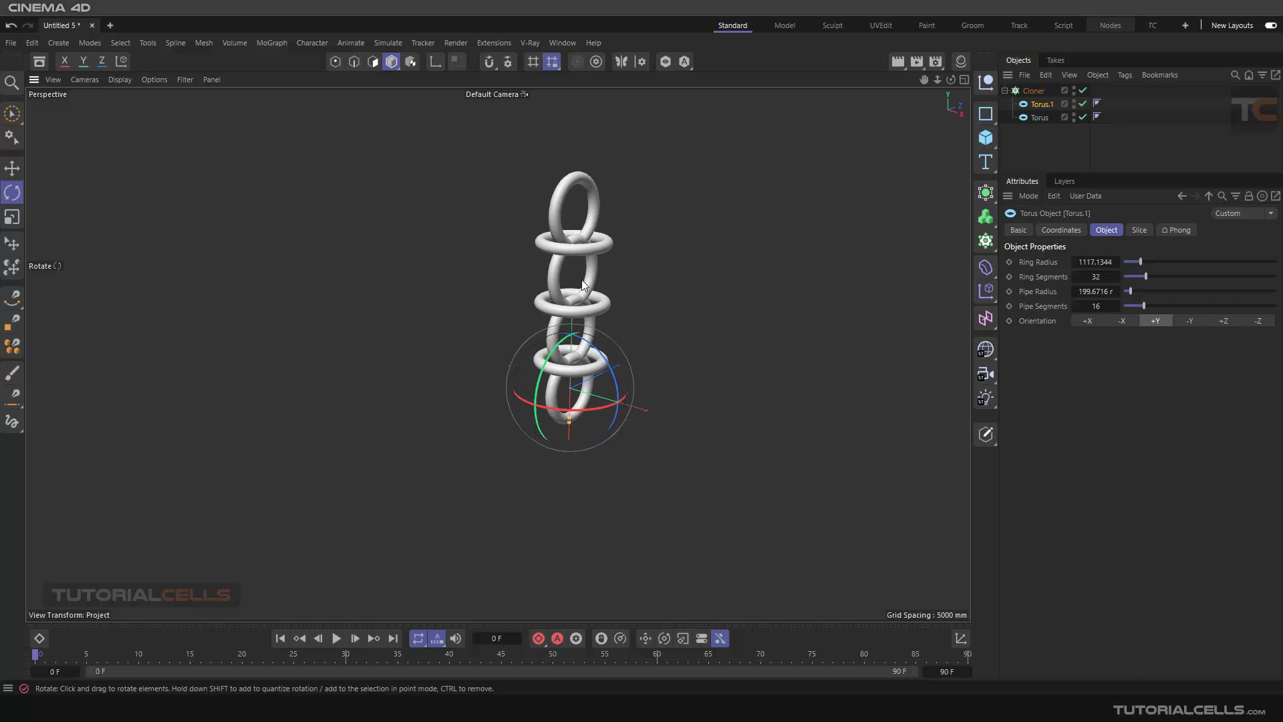
pyautogui.keyDown('alt'); pyautogui.moveTo(504, 280); pyautogui.dragTo(610, 312); pyautogui.keyUp('alt')
pyautogui.keyDown('alt'); pyautogui.moveTo(608, 312); pyautogui.dragTo(550, 315, button='middle'); pyautogui.keyUp('alt')
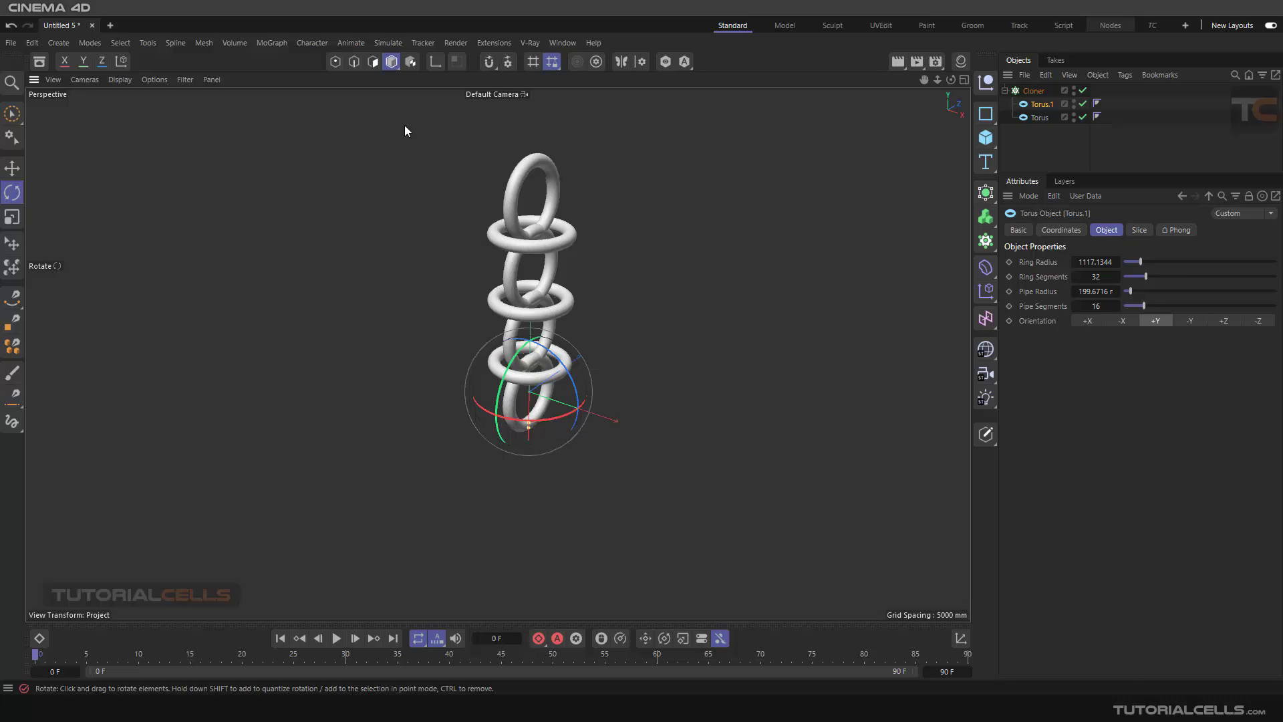
# Apply a MoGraph Target effector to the Cloner
pyautogui.click(1029, 91)
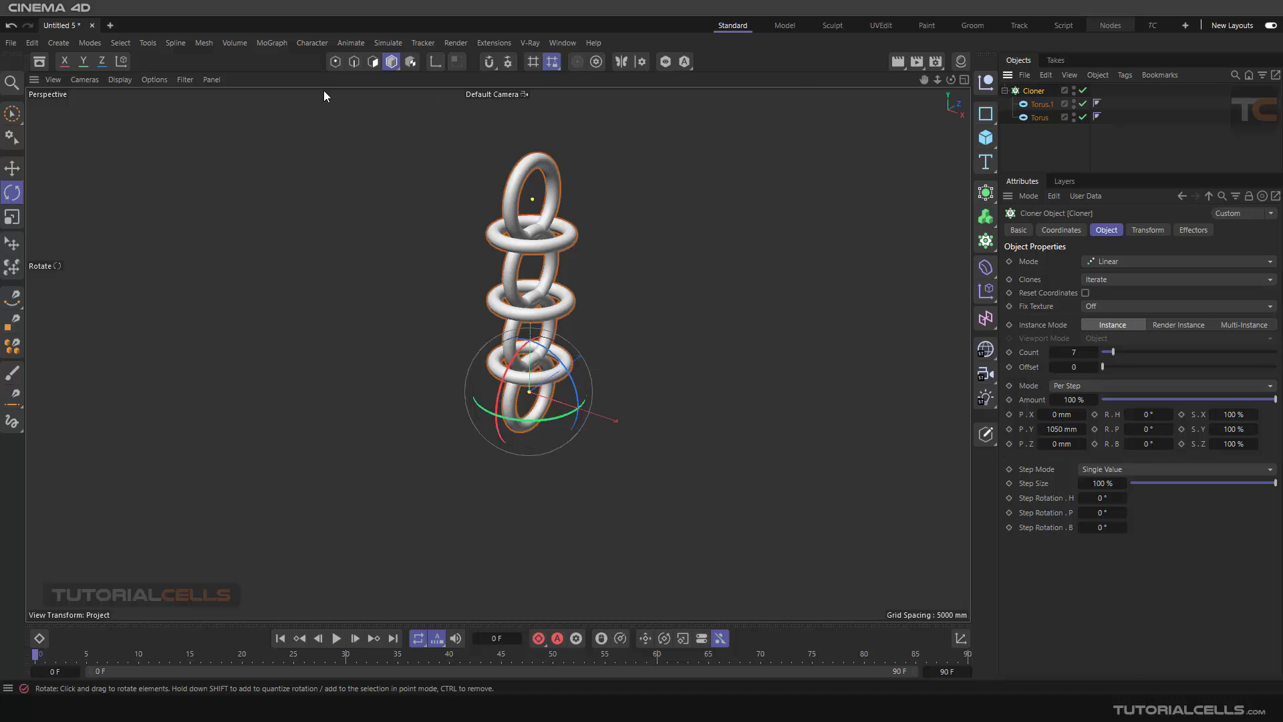
pyautogui.click(273, 44)
pyautogui.moveTo(287, 68)
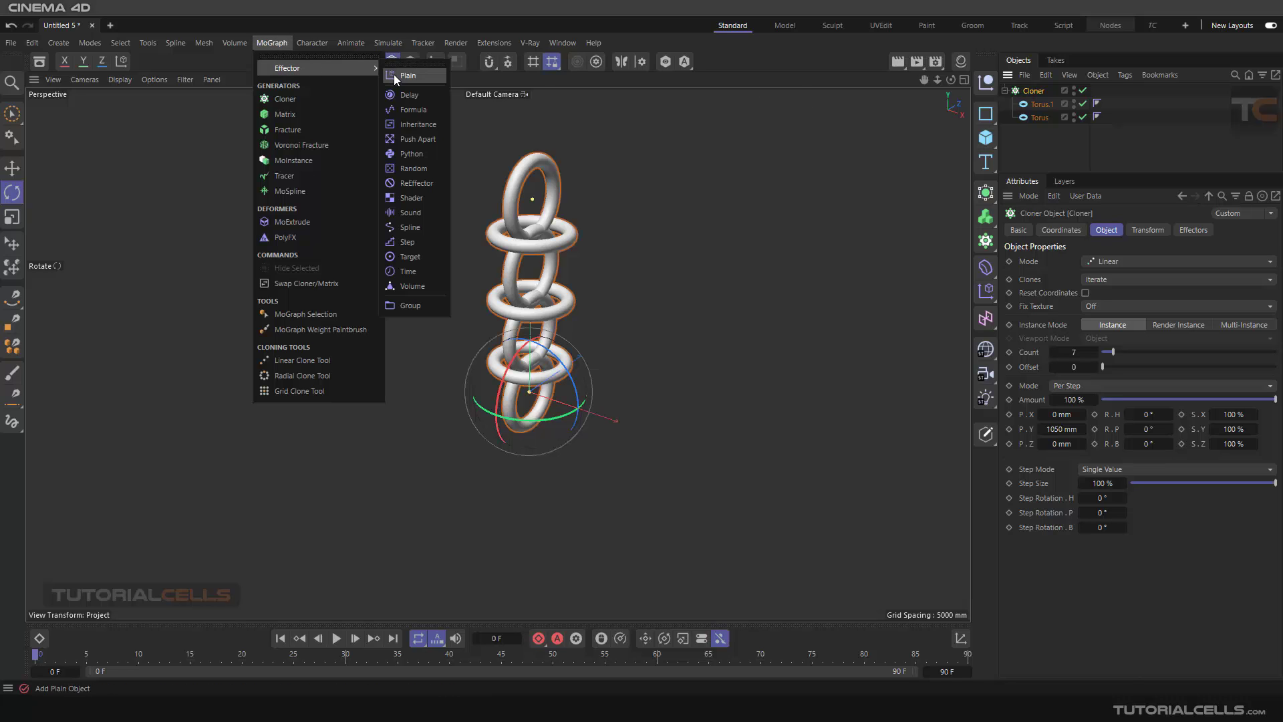
pyautogui.click(423, 256)
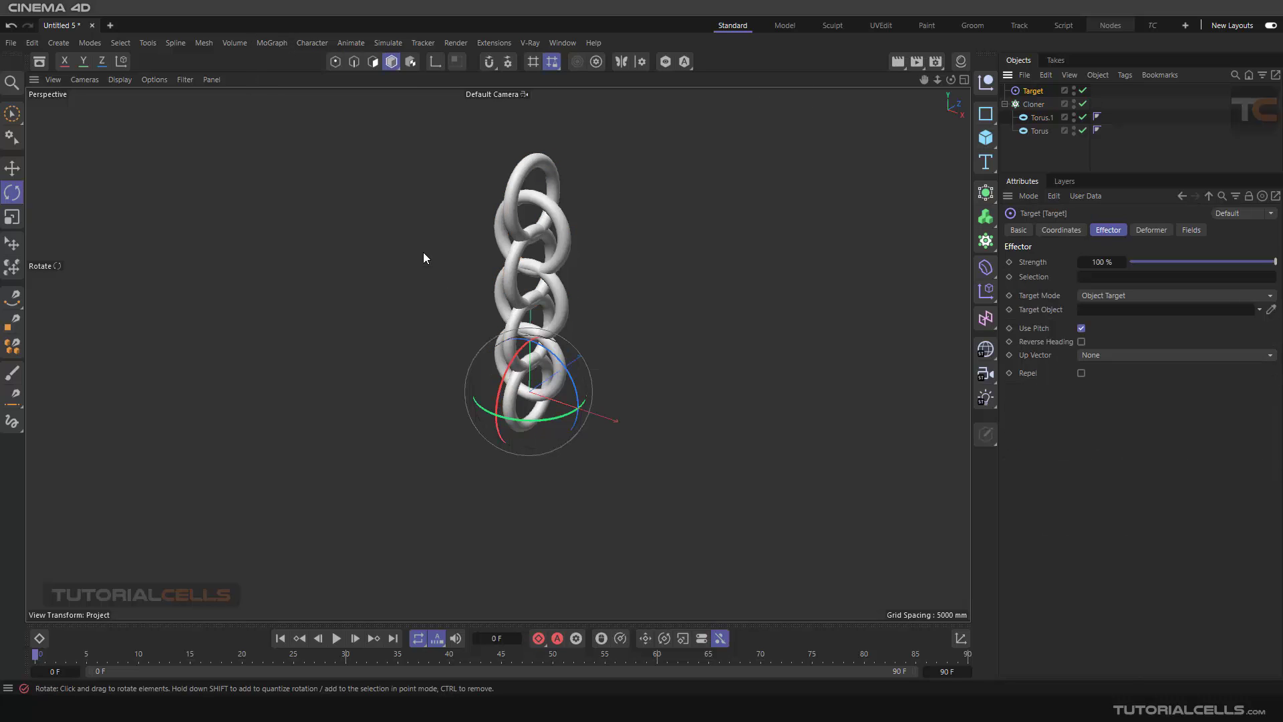
pyautogui.moveTo(547, 261)
pyautogui.keyDown('alt'); pyautogui.mouseDown()
pyautogui.moveTo(410, 230)
pyautogui.moveTo(483, 227)
pyautogui.moveTo(541, 244)
pyautogui.mouseUp(); pyautogui.keyUp('alt')
# Try moving the Target effector away from the chain's base to change the link orientation, and undo the move
pyautogui.click(1020, 91)
pyautogui.click(12, 168)
pyautogui.moveTo(528, 395); pyautogui.dragTo(672, 274)
pyautogui.scroll(3, 531, 391)
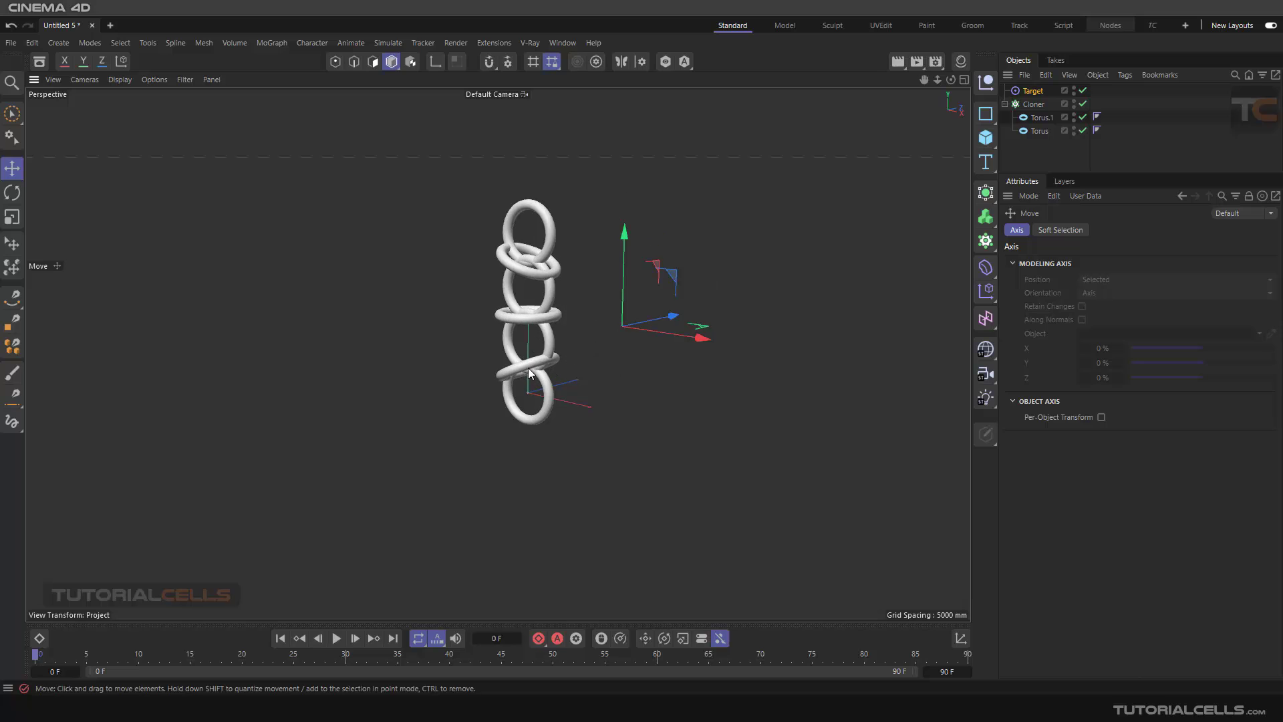
pyautogui.moveTo(658, 318); pyautogui.dragTo(519, 386)
pyautogui.hotkey('ctrl', 'z')
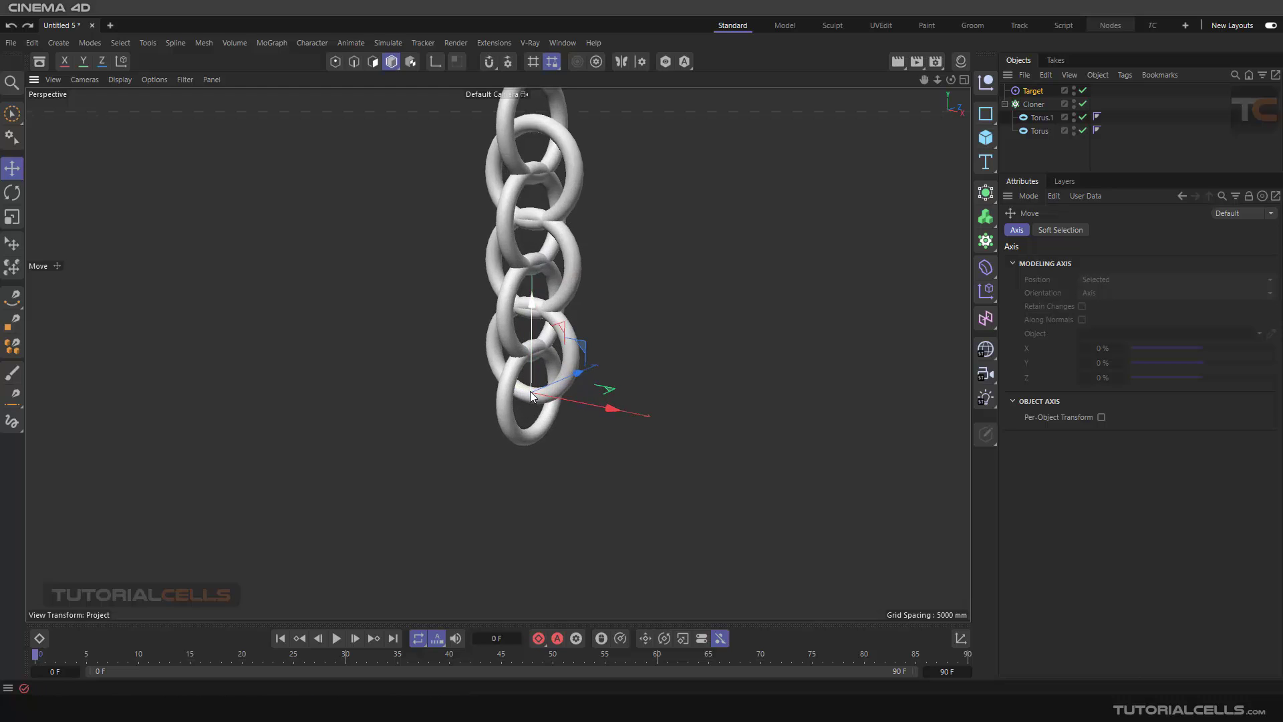
pyautogui.moveTo(527, 286)
pyautogui.mouseDown()
pyautogui.moveTo(534, 310)
pyautogui.moveTo(526, 299)
pyautogui.mouseUp()
# Set the Cloner's per-step P.Y spacing to 1722 mm so the links interlock
pyautogui.click(1029, 106)
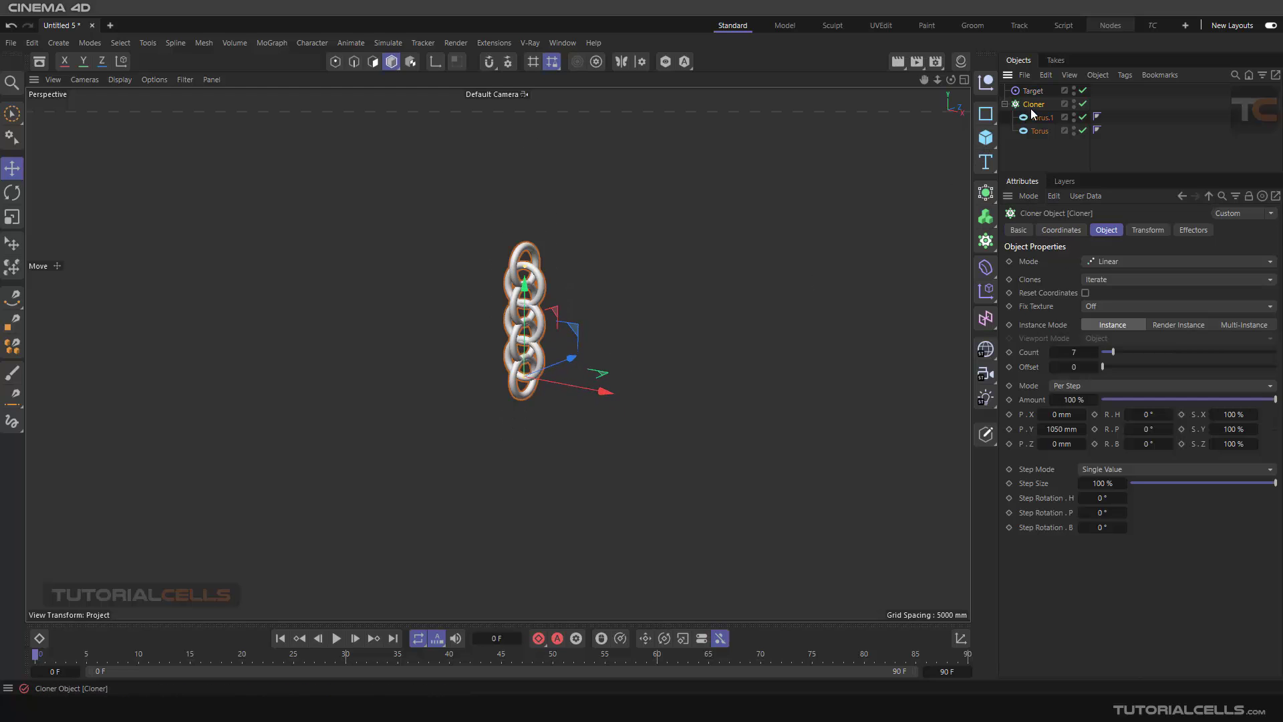
pyautogui.moveTo(1058, 429); pyautogui.dragTo(1114, 429)
pyautogui.scroll(2, 612, 291)
pyautogui.keyDown('alt'); pyautogui.moveTo(613, 291); pyautogui.dragTo(667, 298); pyautogui.keyUp('alt')
pyautogui.moveTo(1050, 429); pyautogui.dragTo(1053, 427)
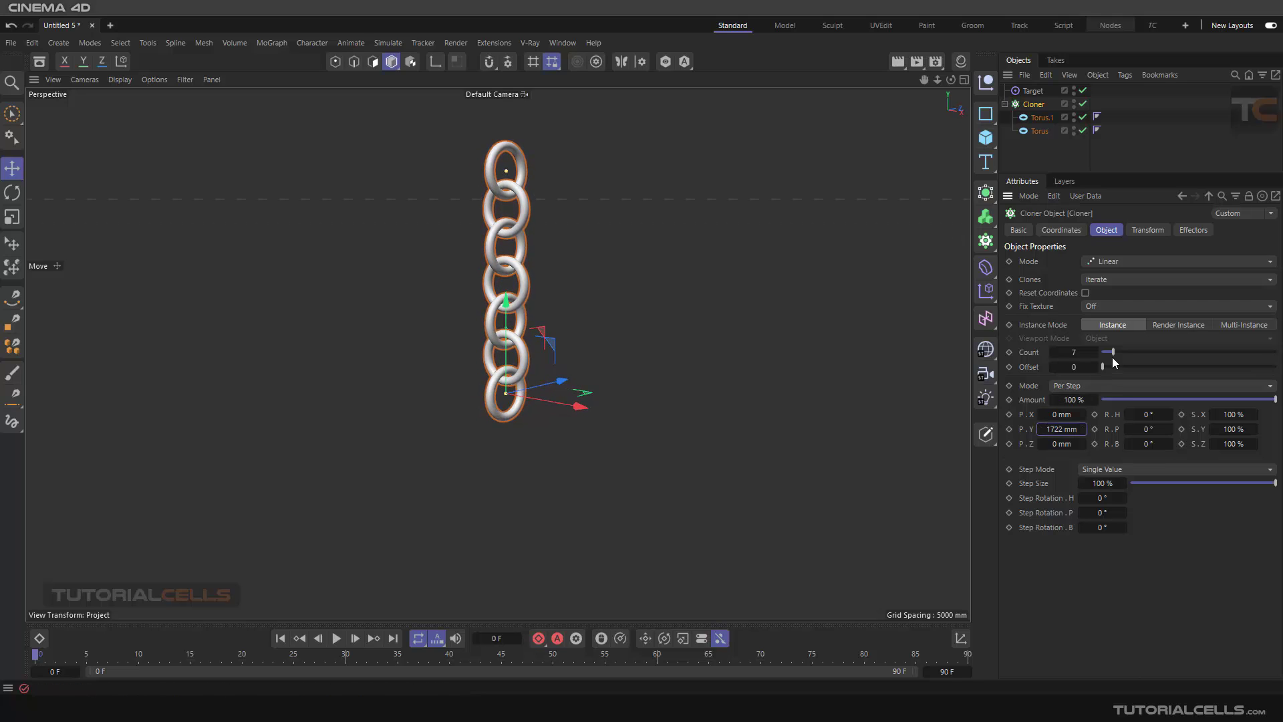
# Set the Cloner's count to 10 and inspect the full chain from different angles
pyautogui.moveTo(1114, 353); pyautogui.dragTo(1117, 353)
pyautogui.scroll(-4, 578, 299)
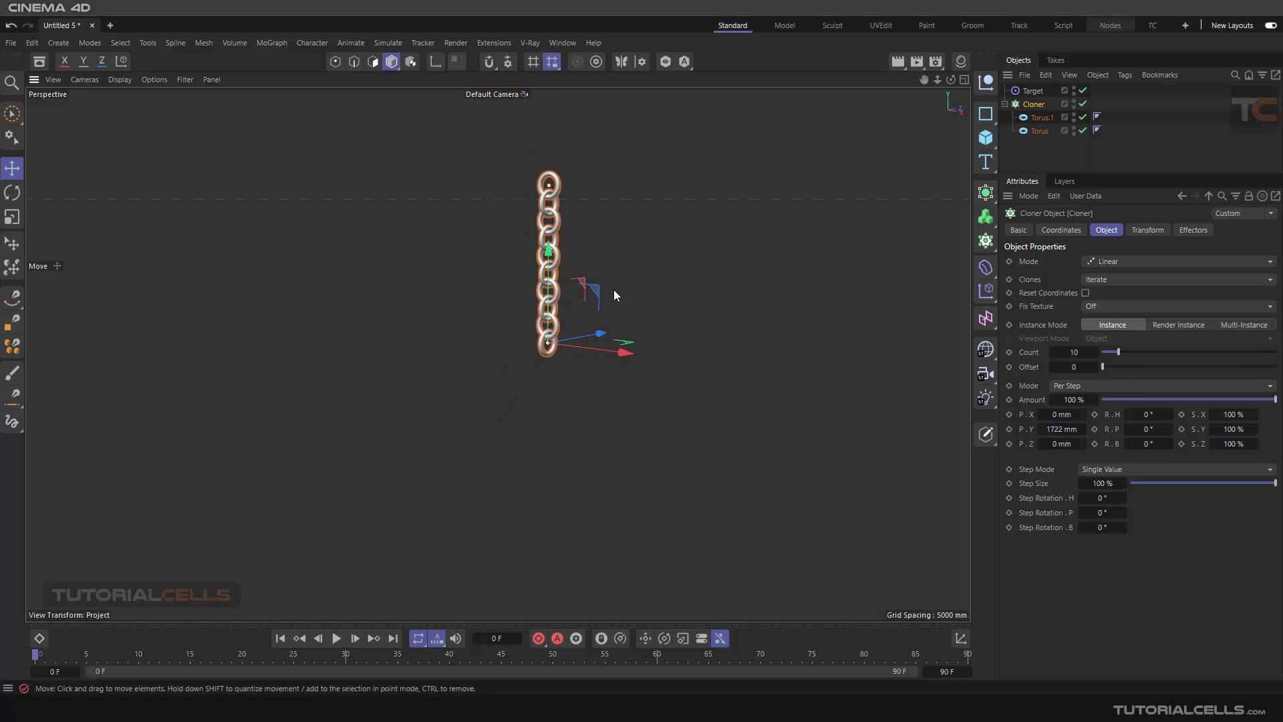
pyautogui.keyDown('alt'); pyautogui.moveTo(614, 287); pyautogui.dragTo(596, 337, button='middle'); pyautogui.keyUp('alt')
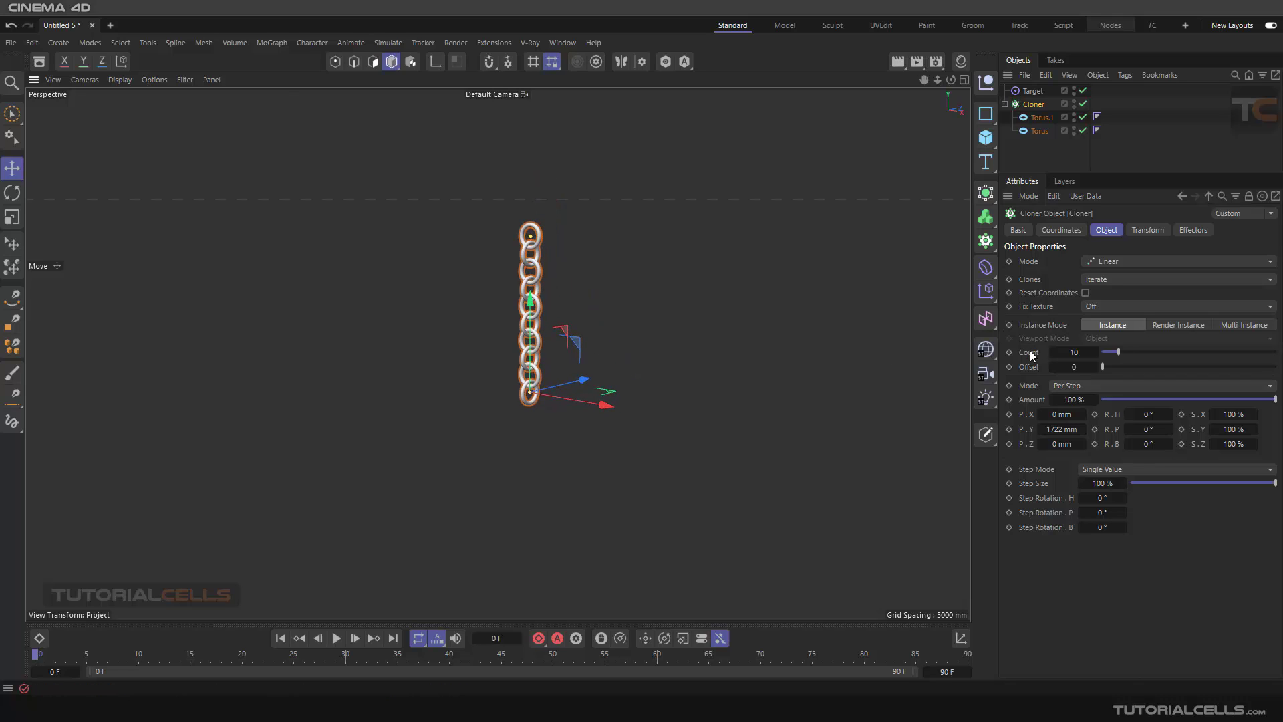
pyautogui.moveTo(1117, 352)
pyautogui.mouseDown()
pyautogui.moveTo(1134, 349)
pyautogui.moveTo(1117, 346)
pyautogui.mouseUp()
pyautogui.scroll(3, 576, 294)
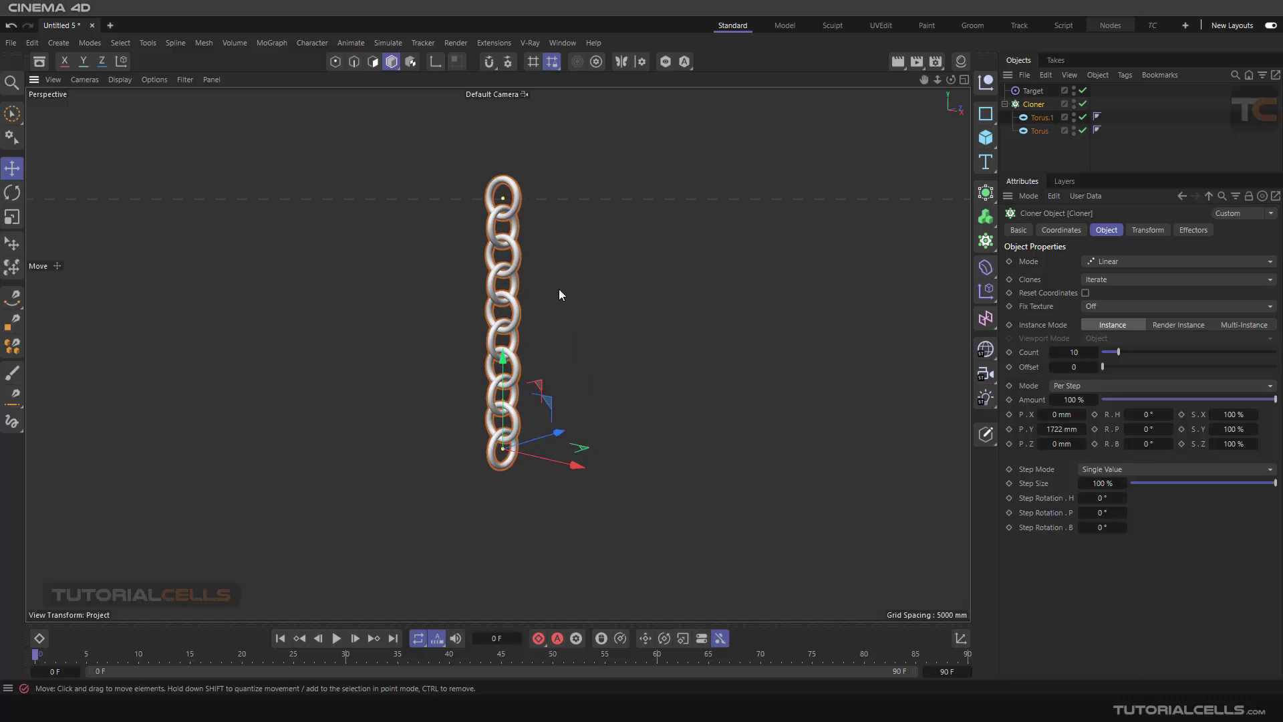
pyautogui.keyDown('alt'); pyautogui.moveTo(562, 289); pyautogui.dragTo(374, 336); pyautogui.keyUp('alt')
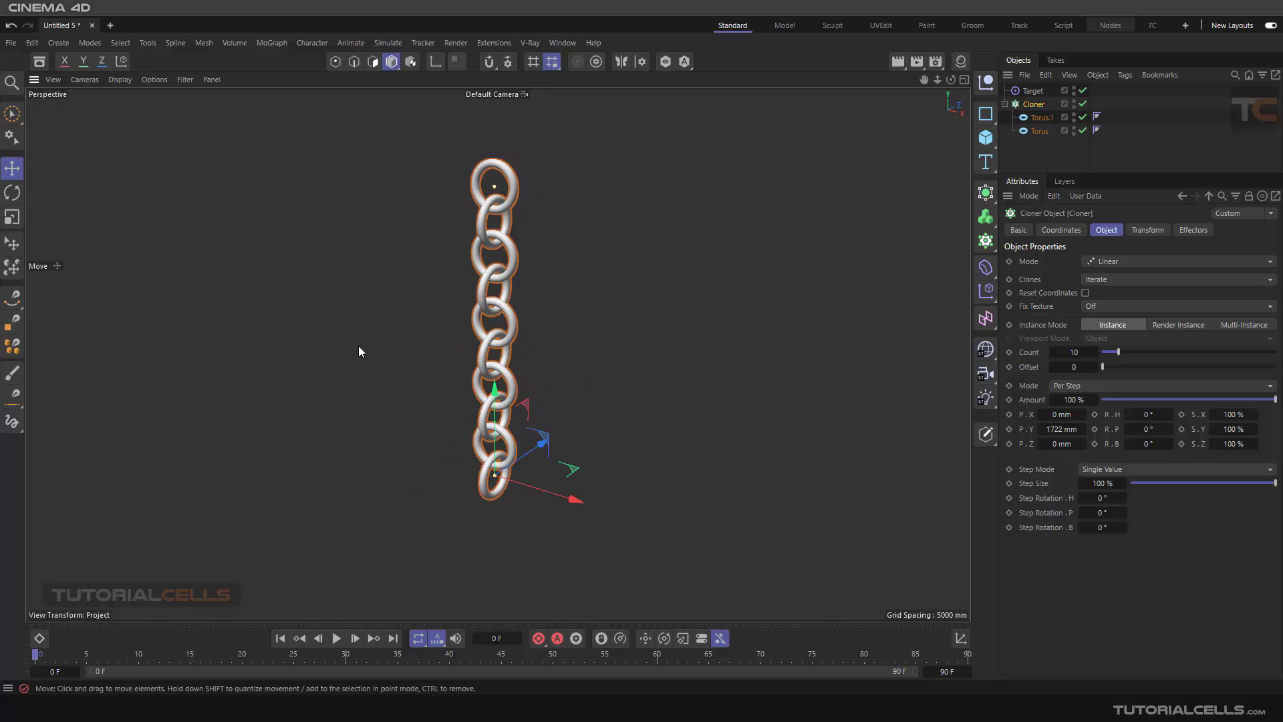